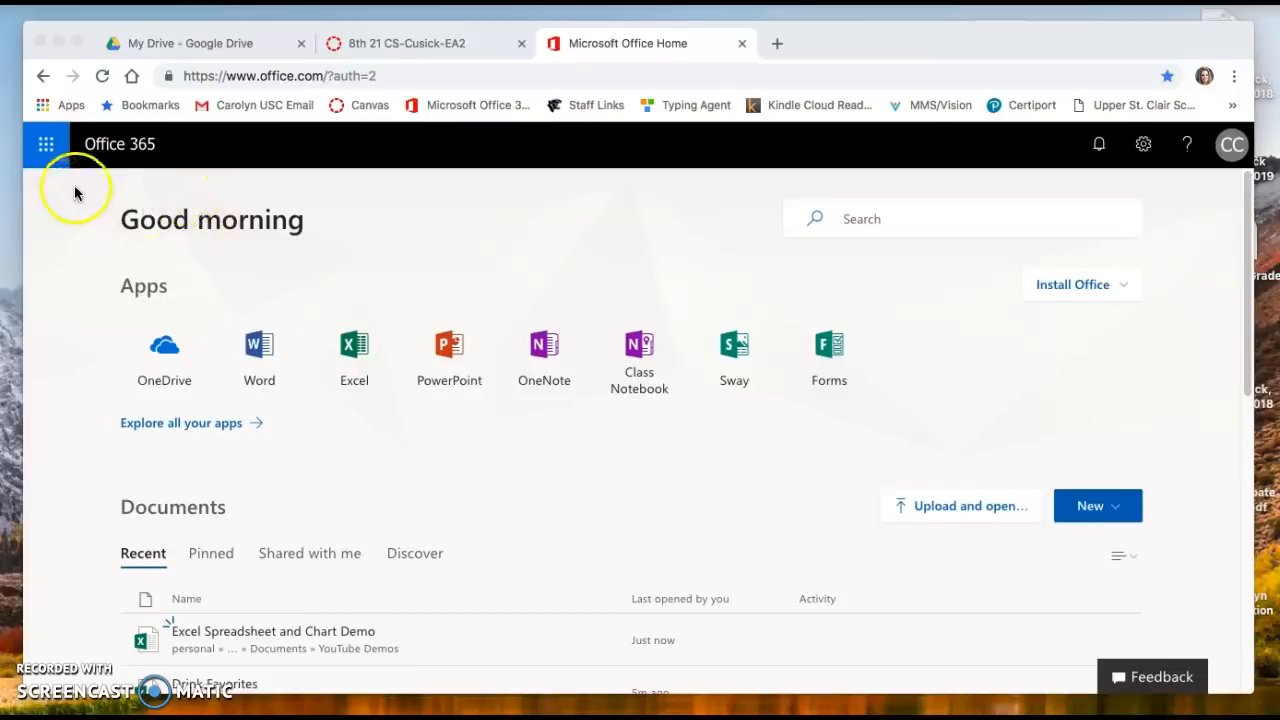
Step: Create a new Excel workbook in the YouTube Demos folder on OneDrive
click(160, 355)
click(160, 355)
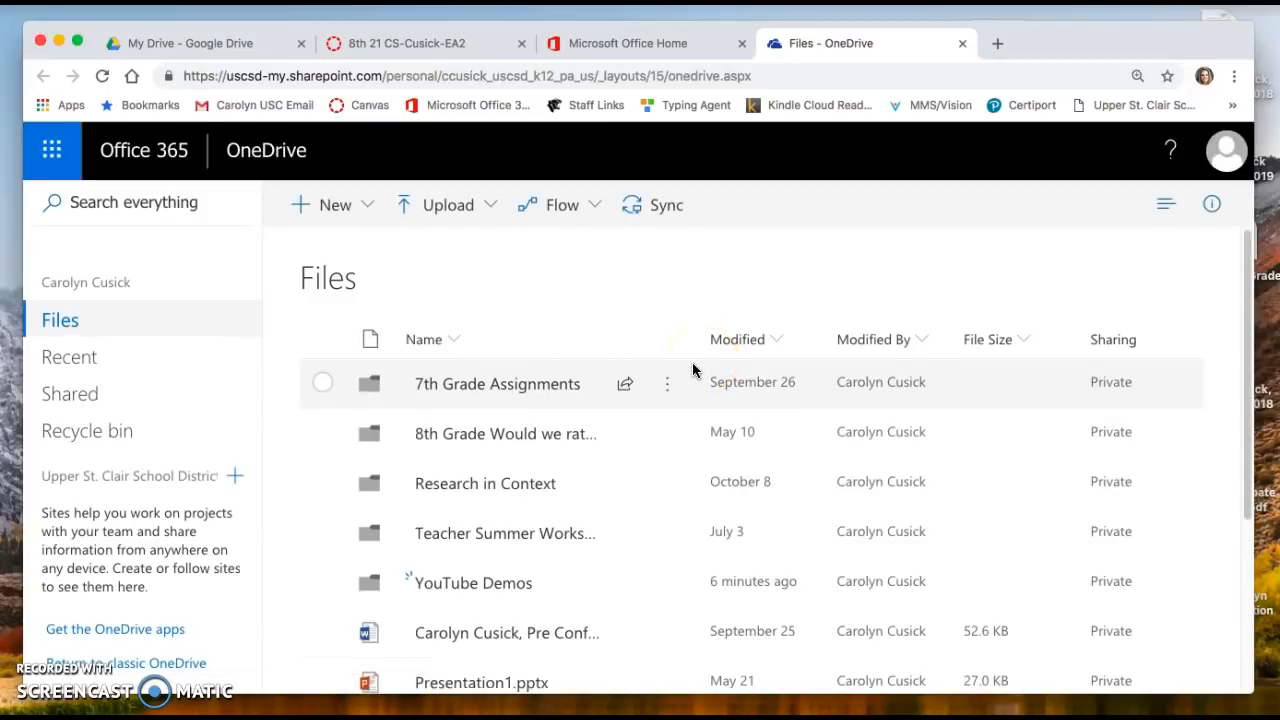
click(491, 582)
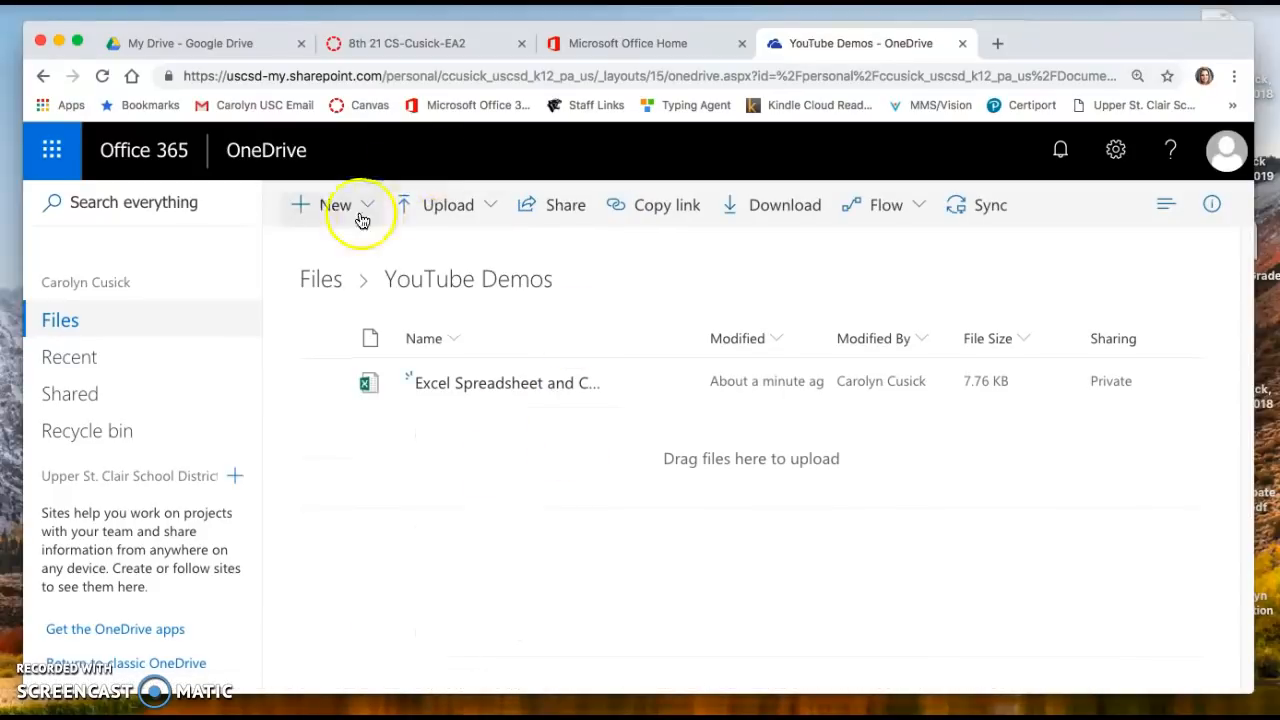
click(338, 206)
click(385, 345)
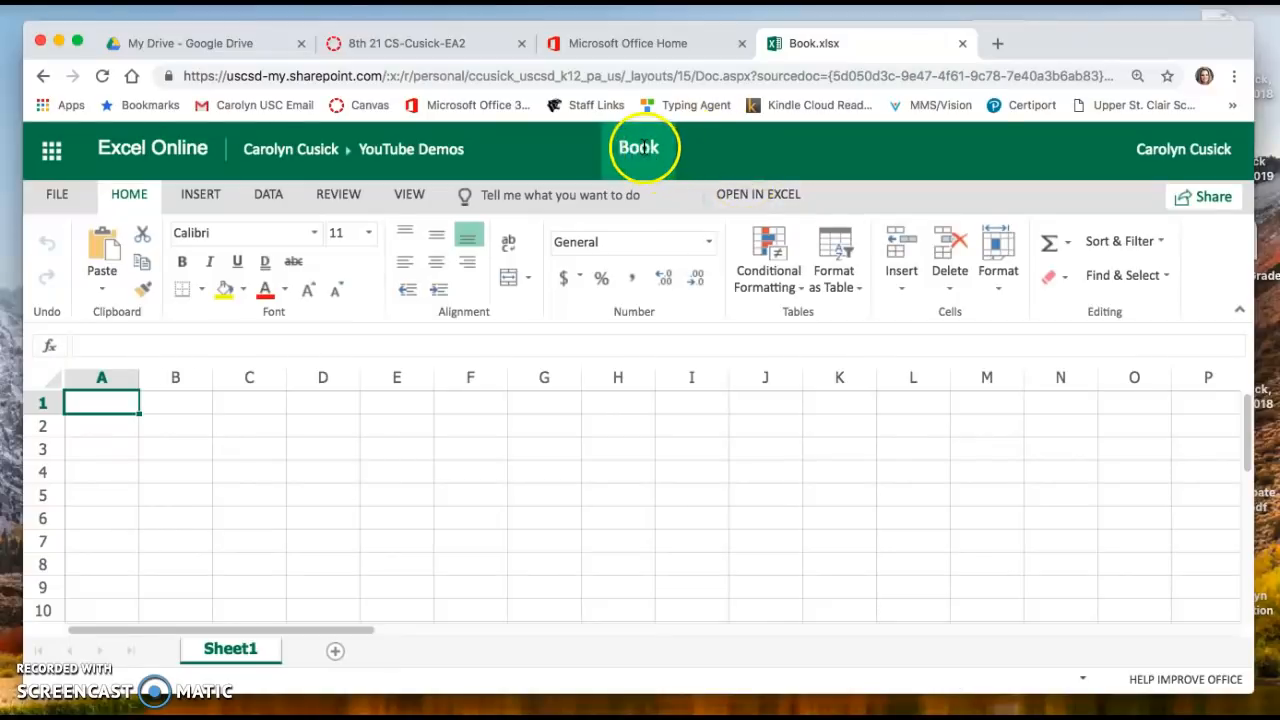
Step: Rename the workbook as "Spreadsheet & Chart Demo"
click(647, 148)
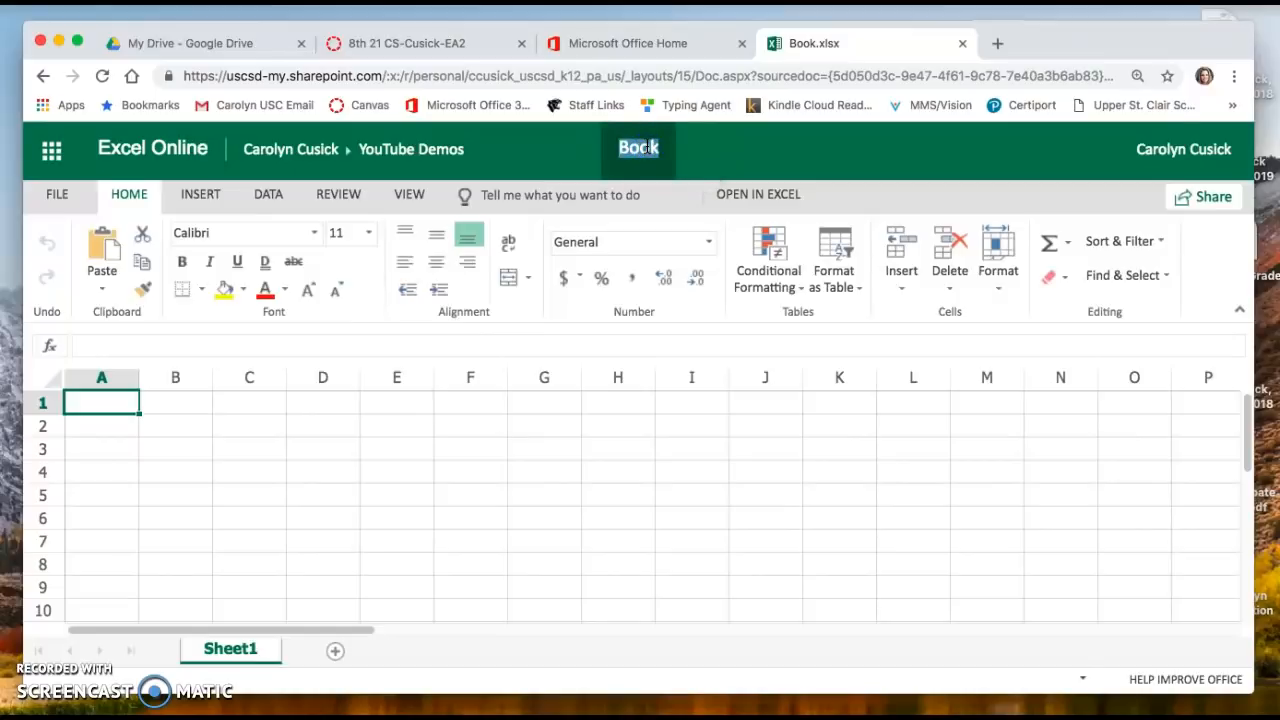
text(S[re)
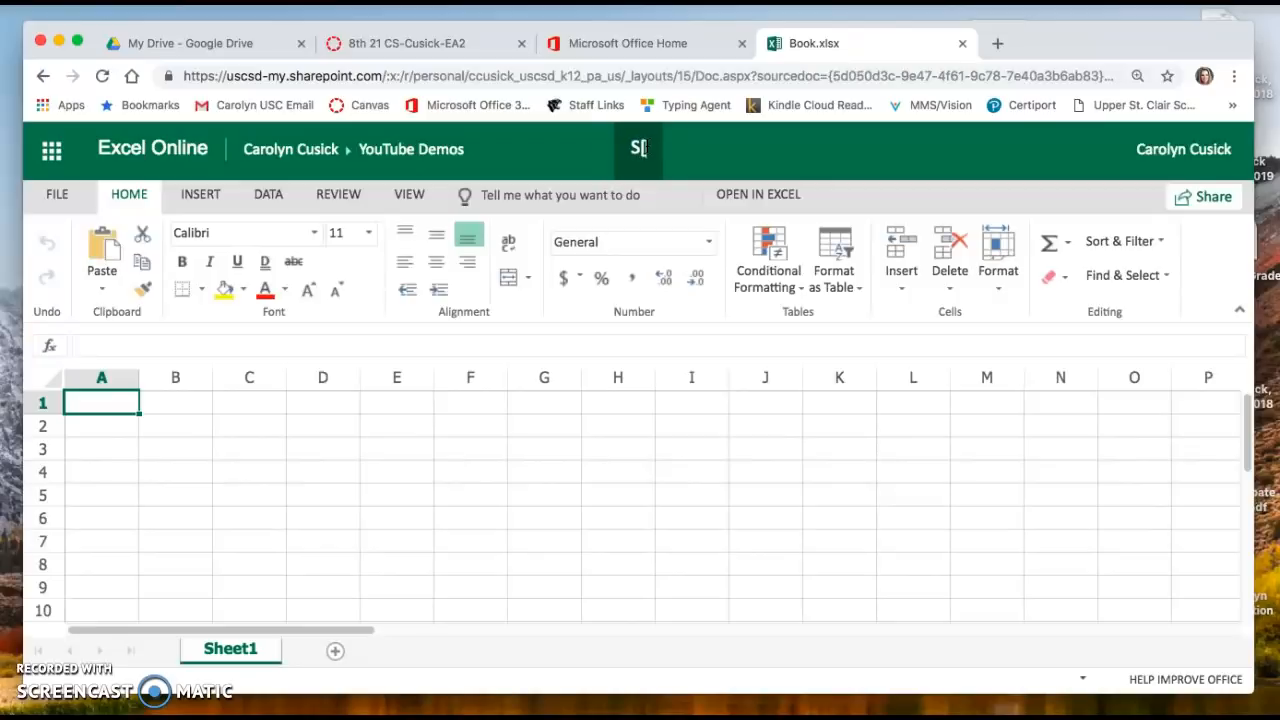
key(BackSpace)
key(BackSpace)
key(BackSpace)
text(pre)
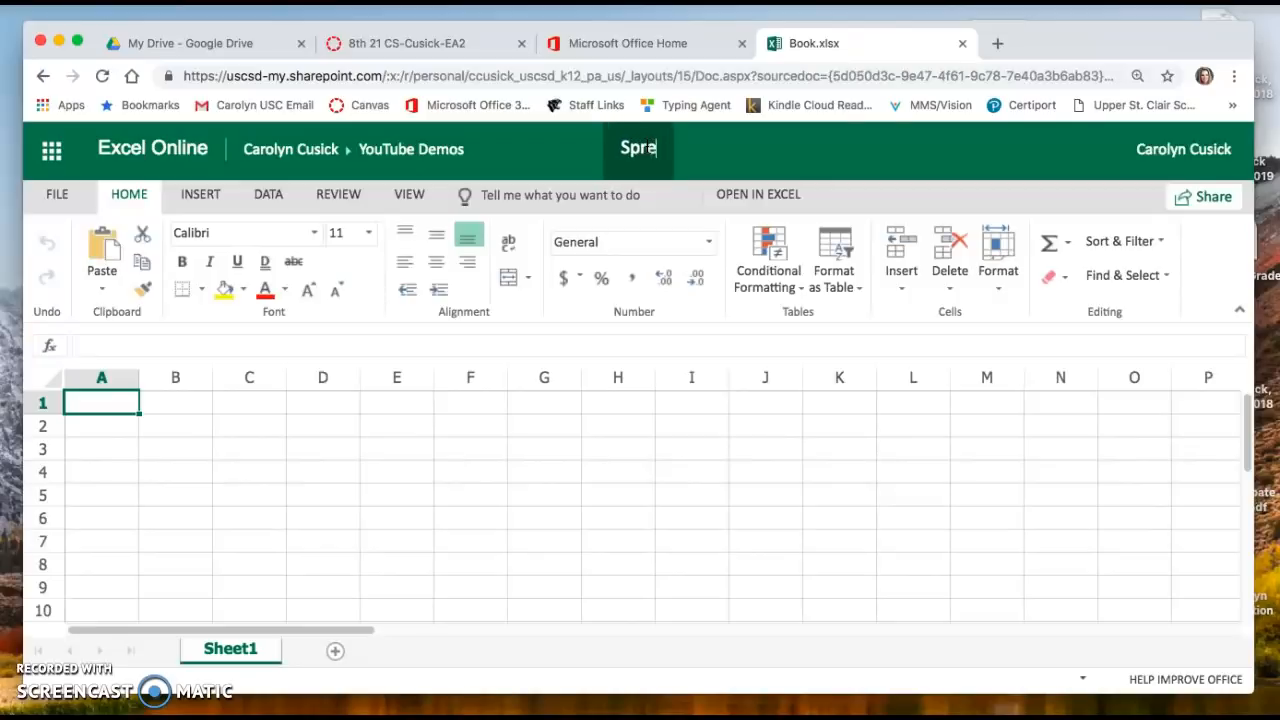
text(adsheet & Chart Demo)
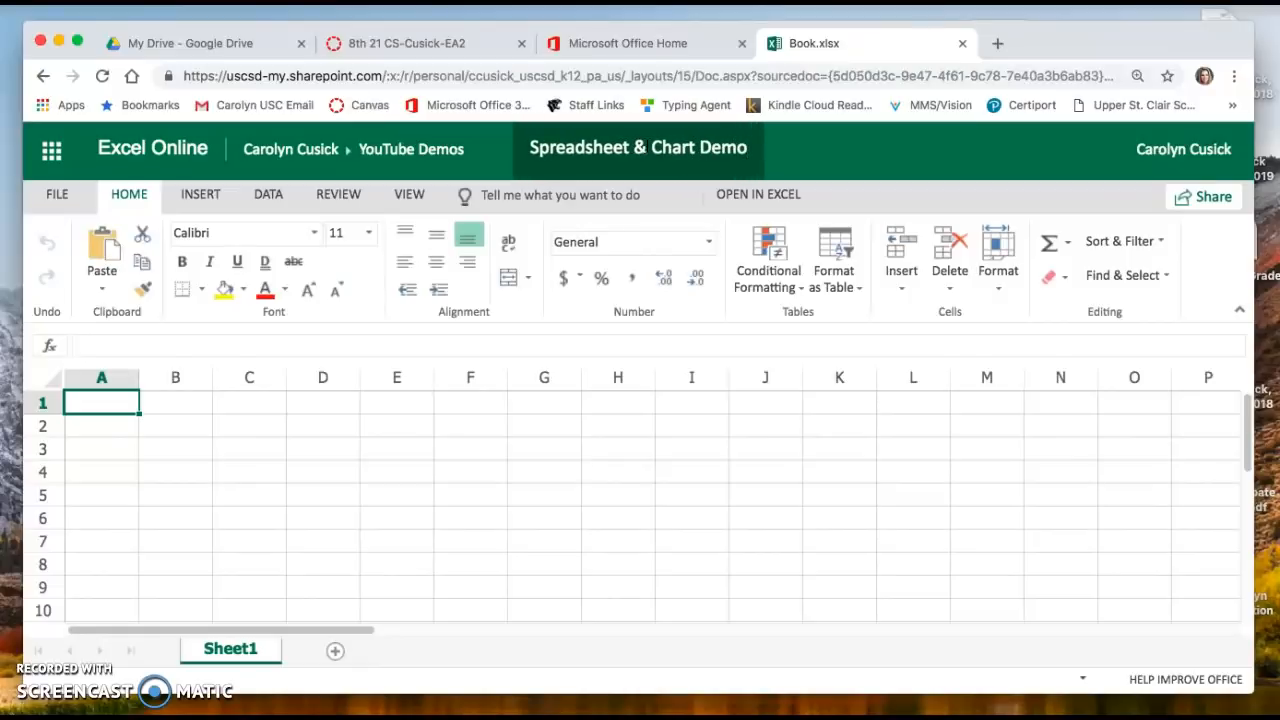
Step: Rename the worksheet Sheet1 as "Demo"
click(238, 651)
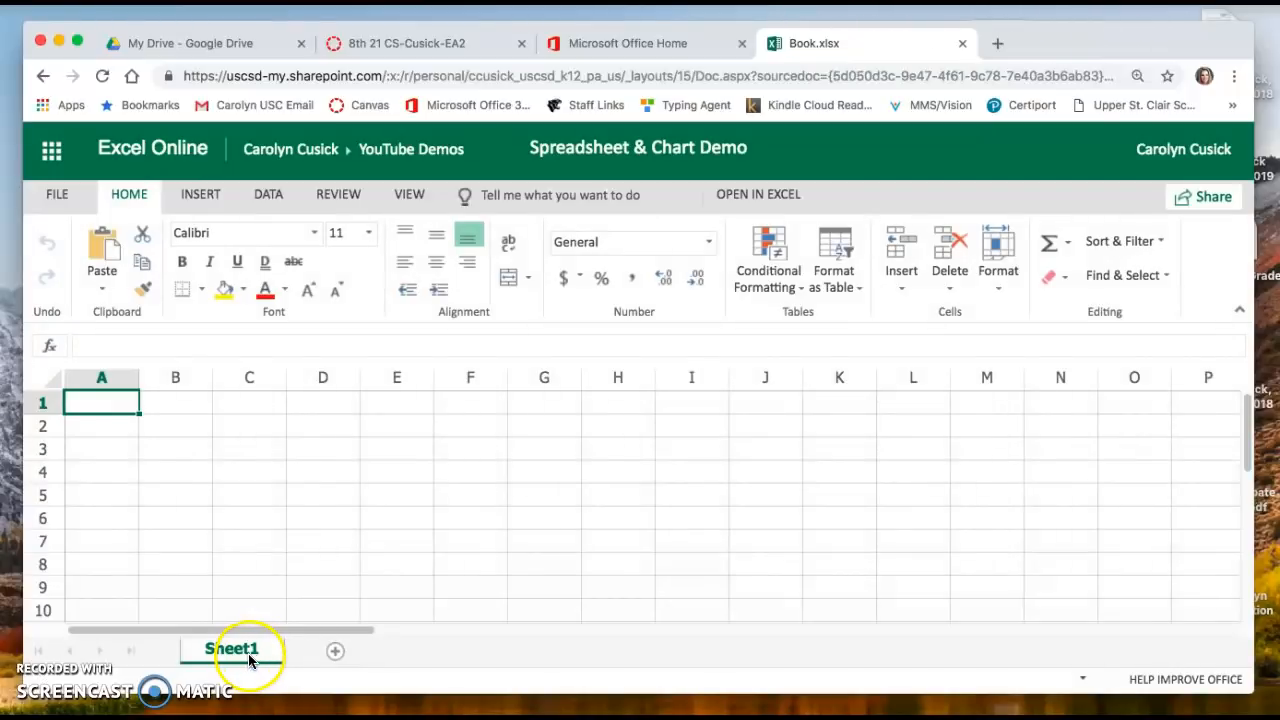
right_click(249, 659)
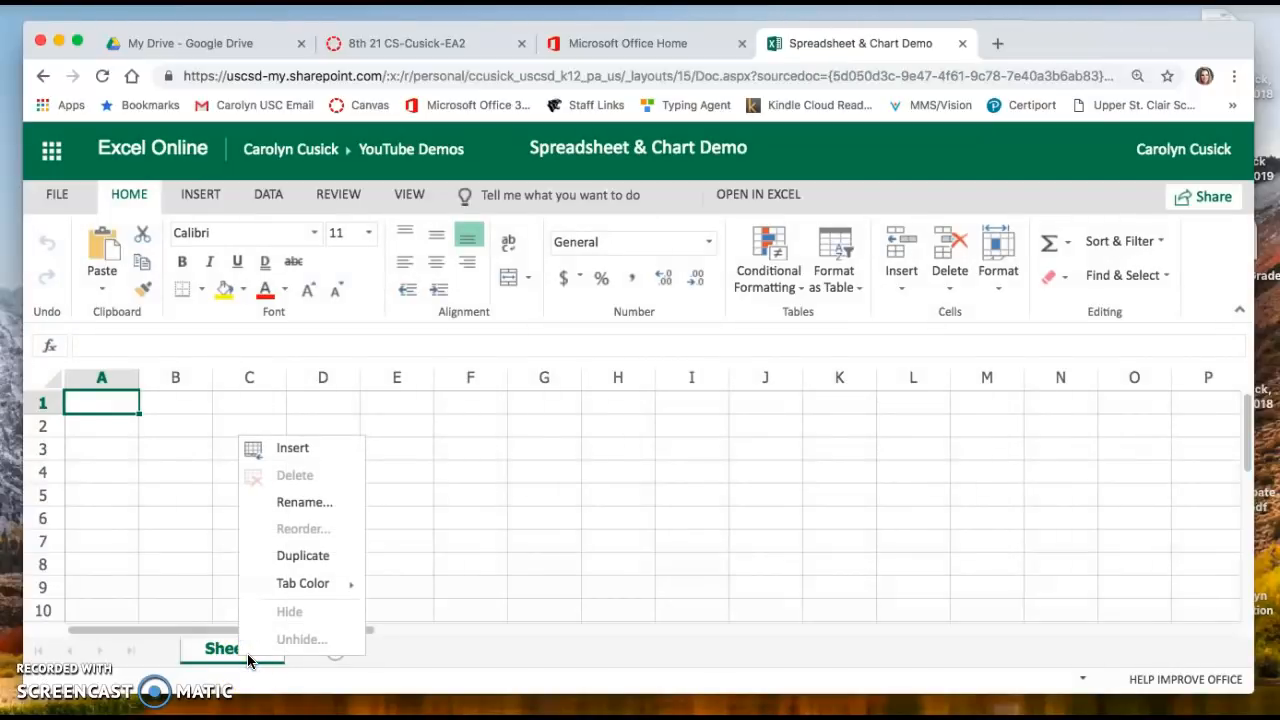
click(309, 510)
key(BackSpace)
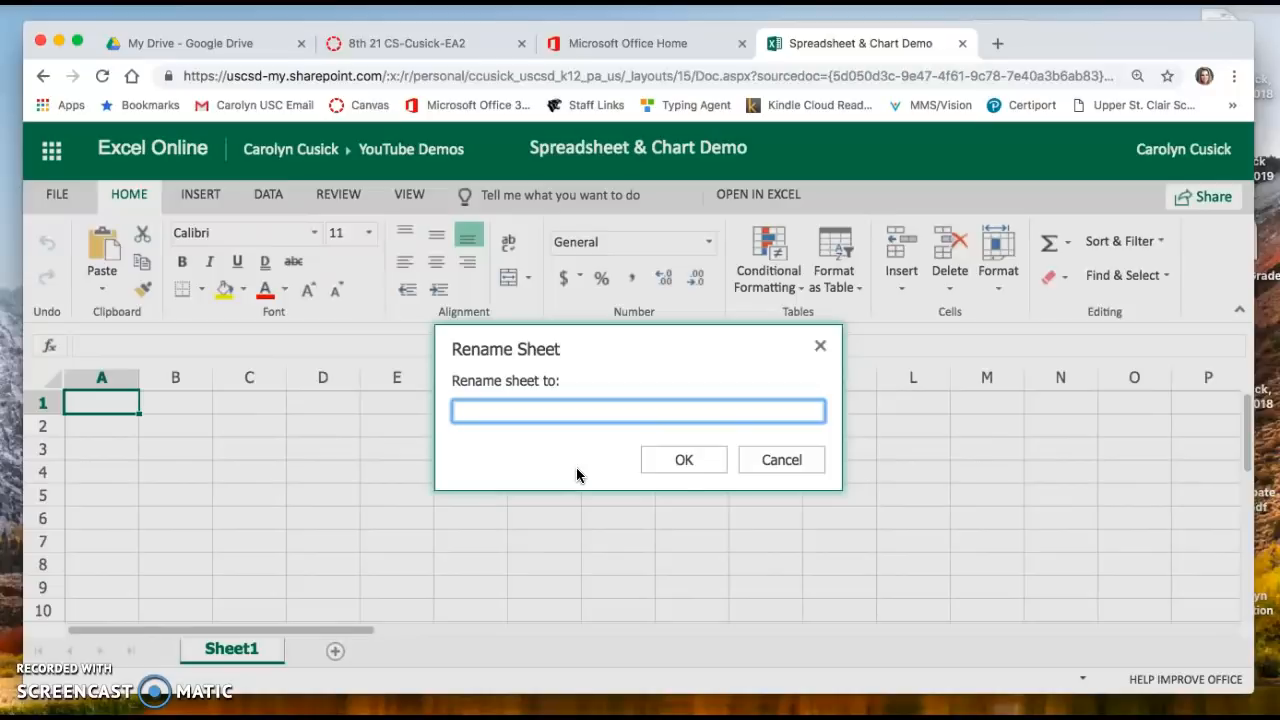
text(Demo)
click(668, 459)
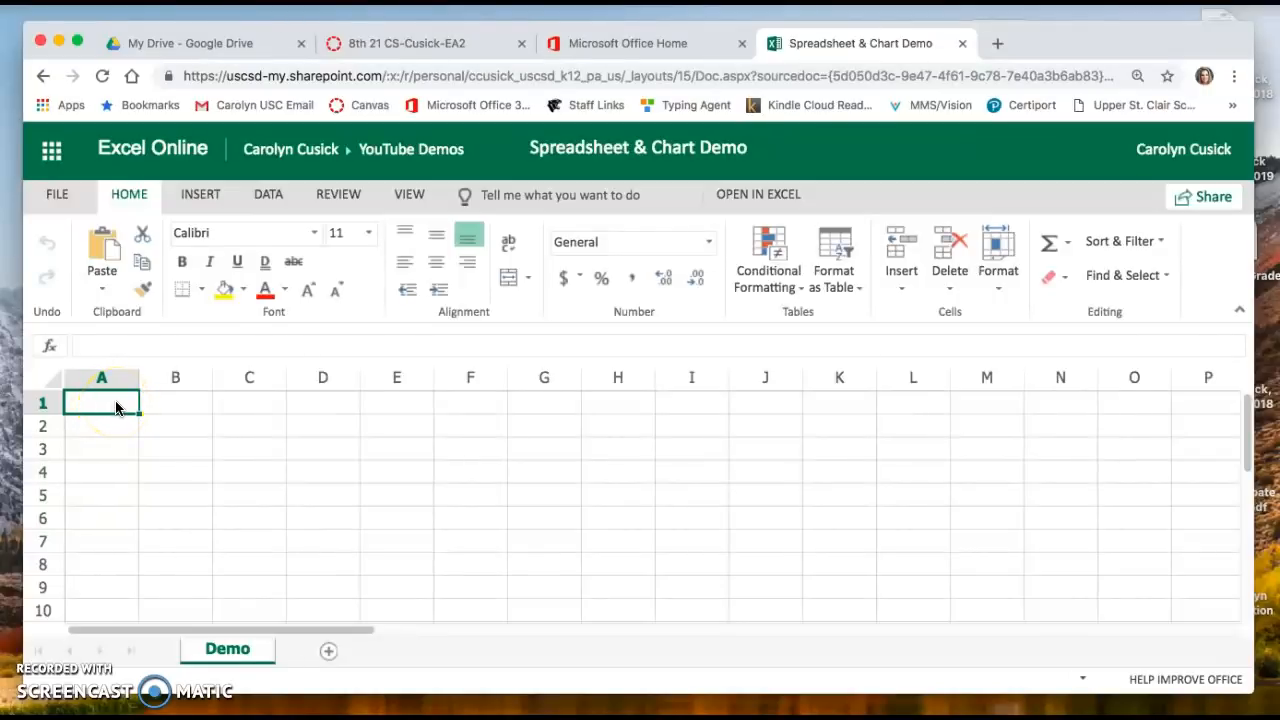
Step: Enter the title "What does Team # like to drink?" in cell A1
text(What does Te)
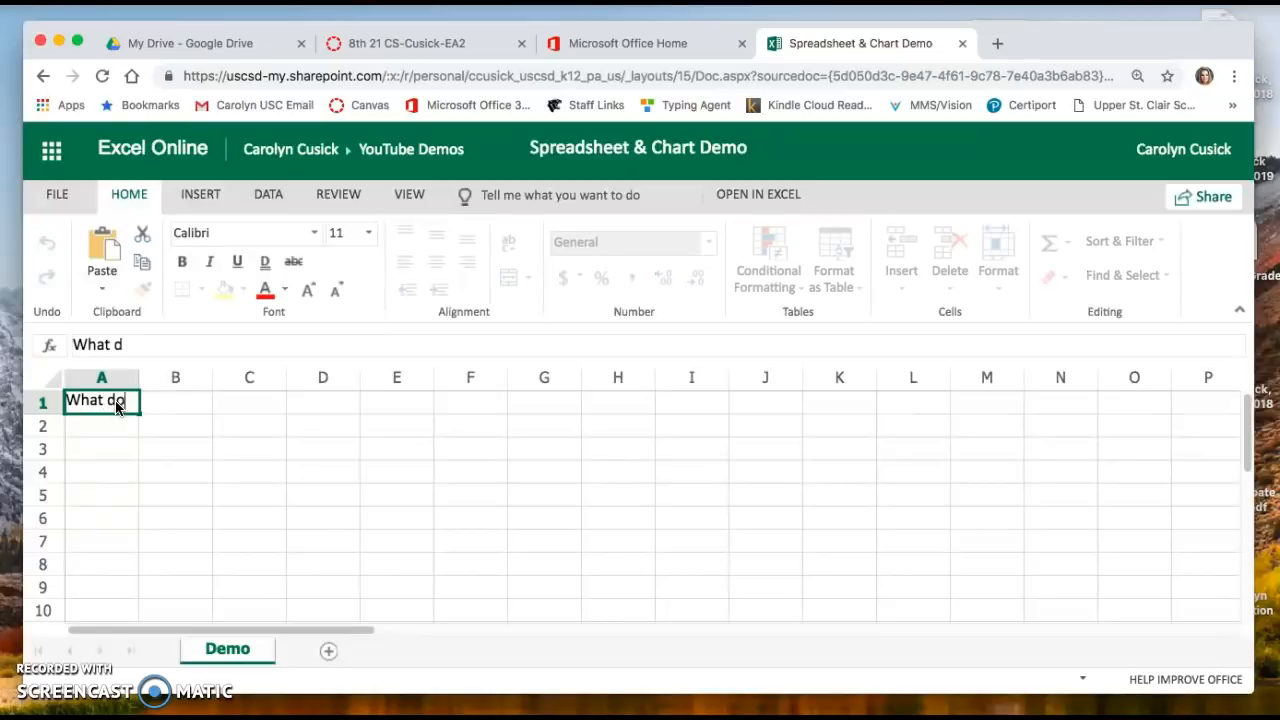
text(am # lik)
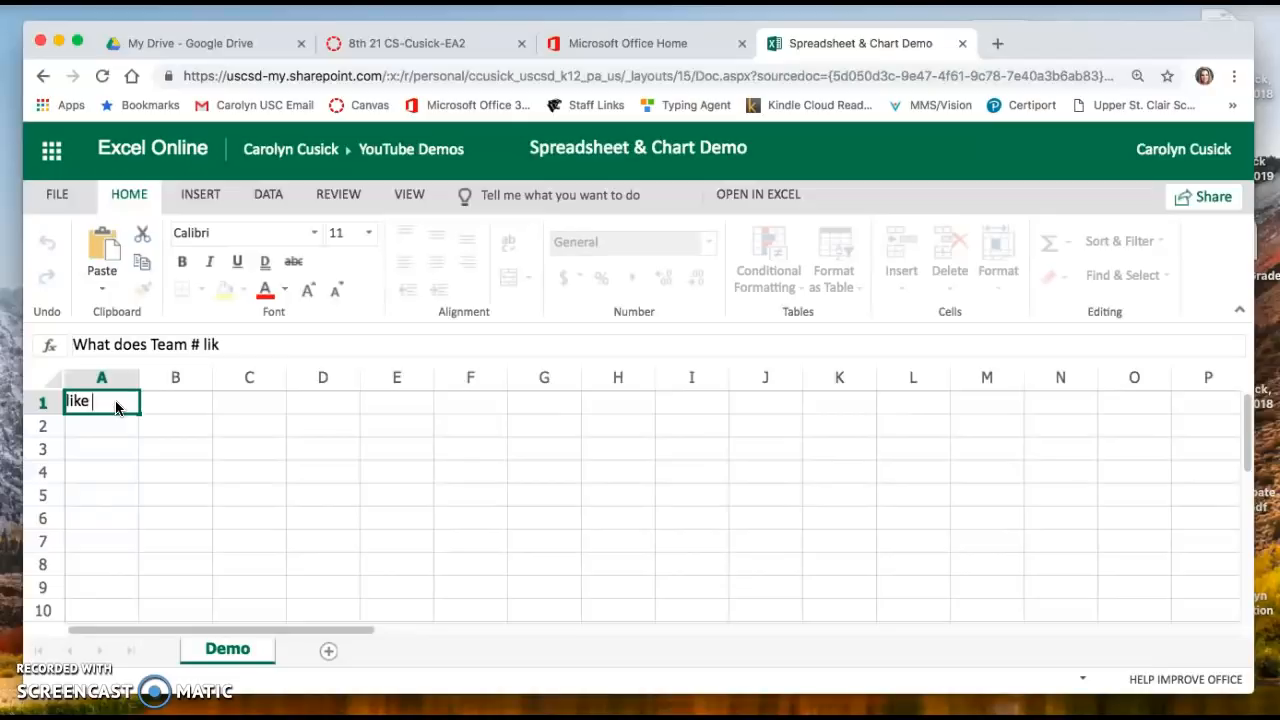
text(e to drink?)
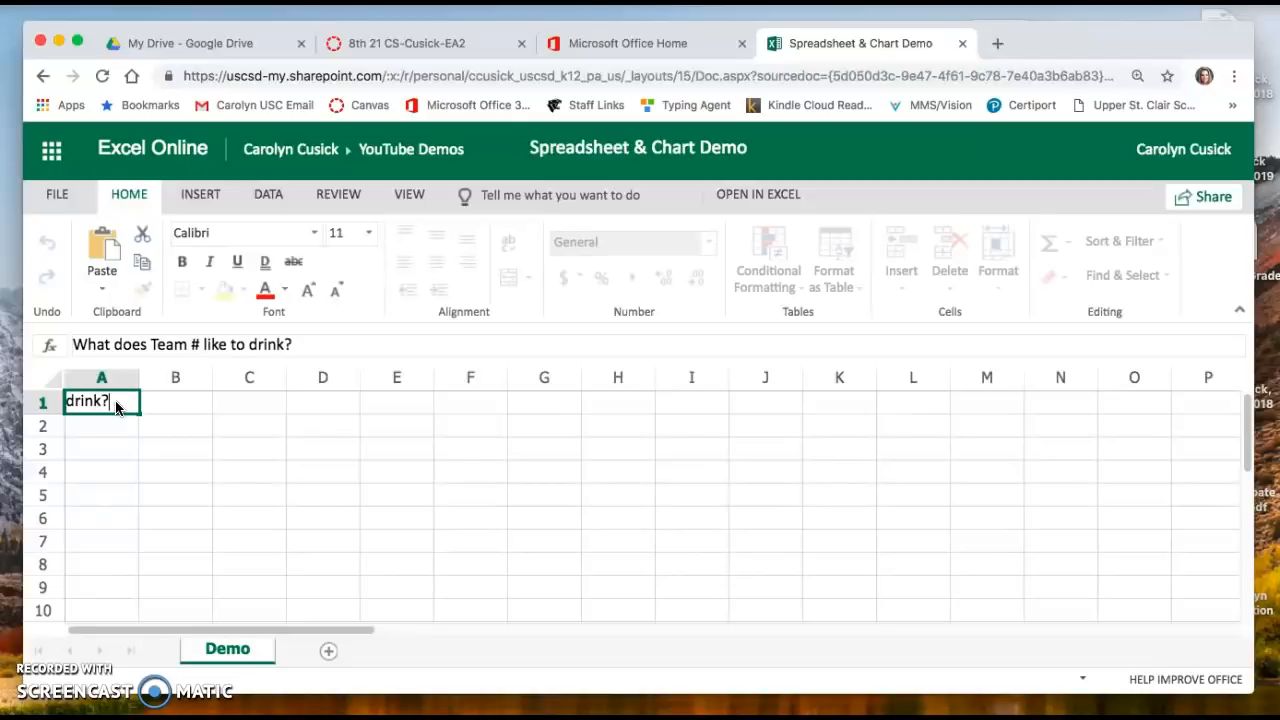
key(Return)
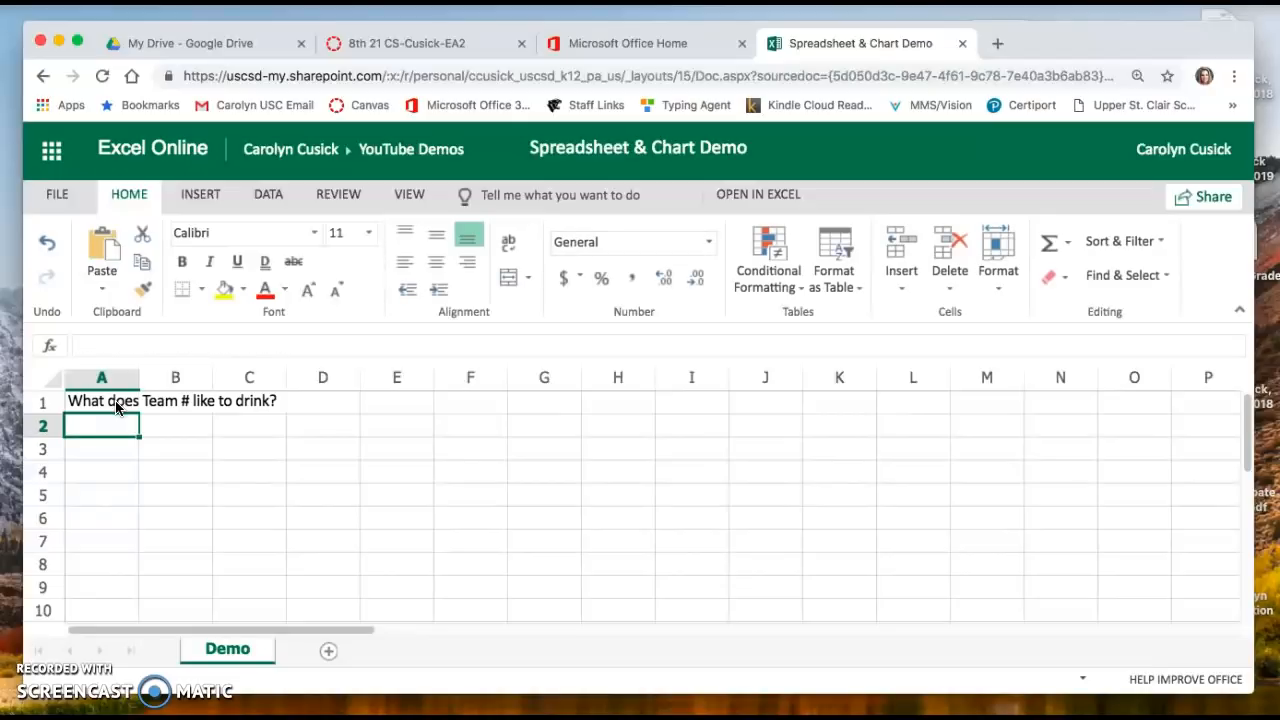
Step: Enter the labels "Your Name" in A2, "Team #" in A3 and "Responses" in A5, leaving A4 empty
text(Your Name)
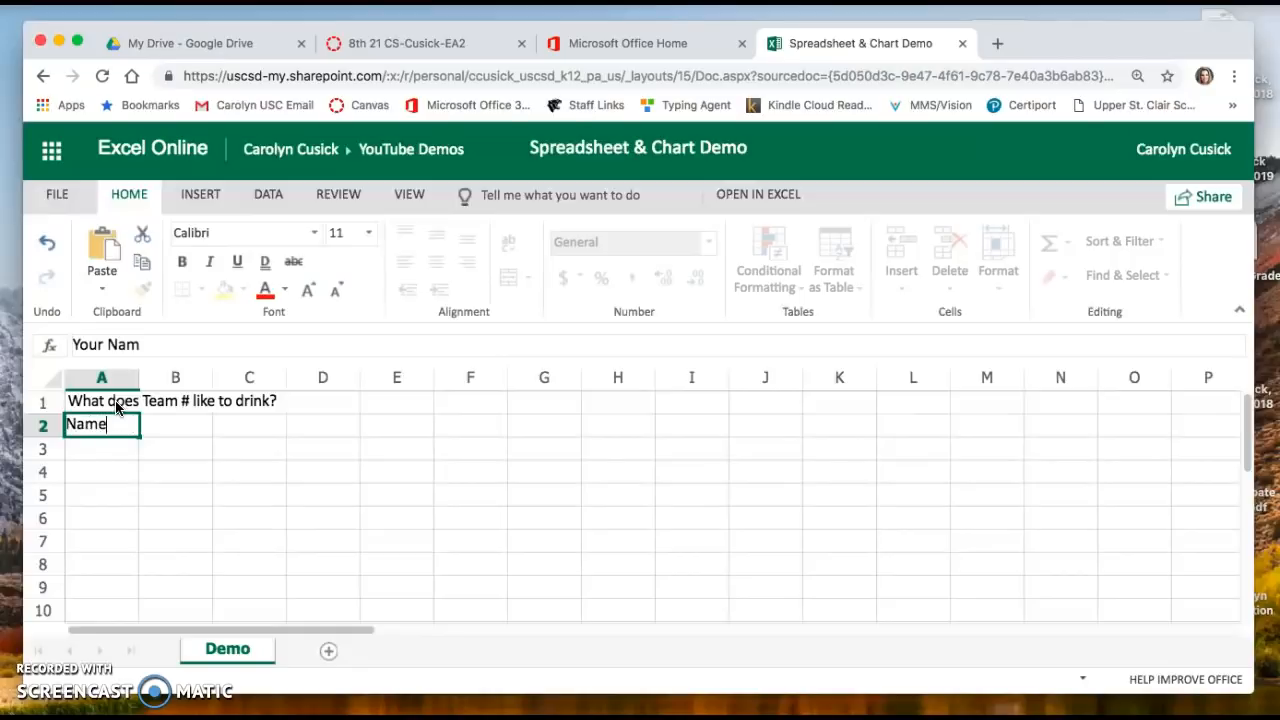
key(Return)
text(Team)
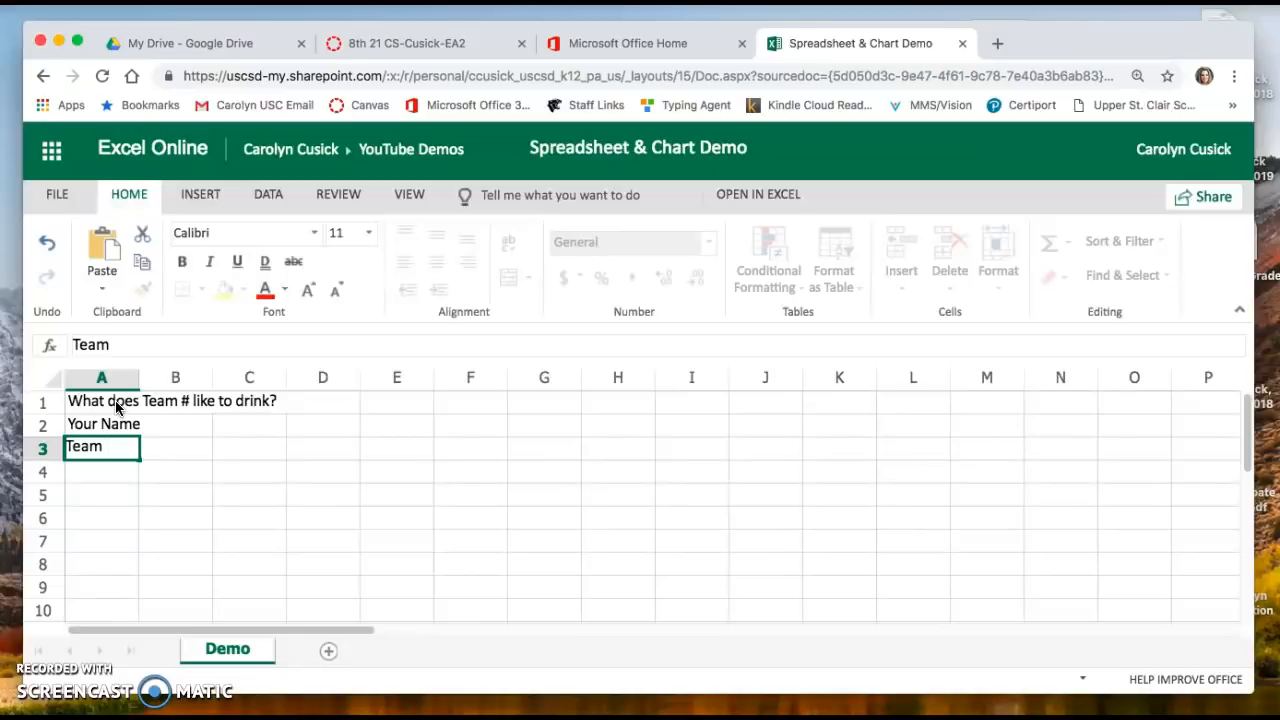
text( #)
key(Return)
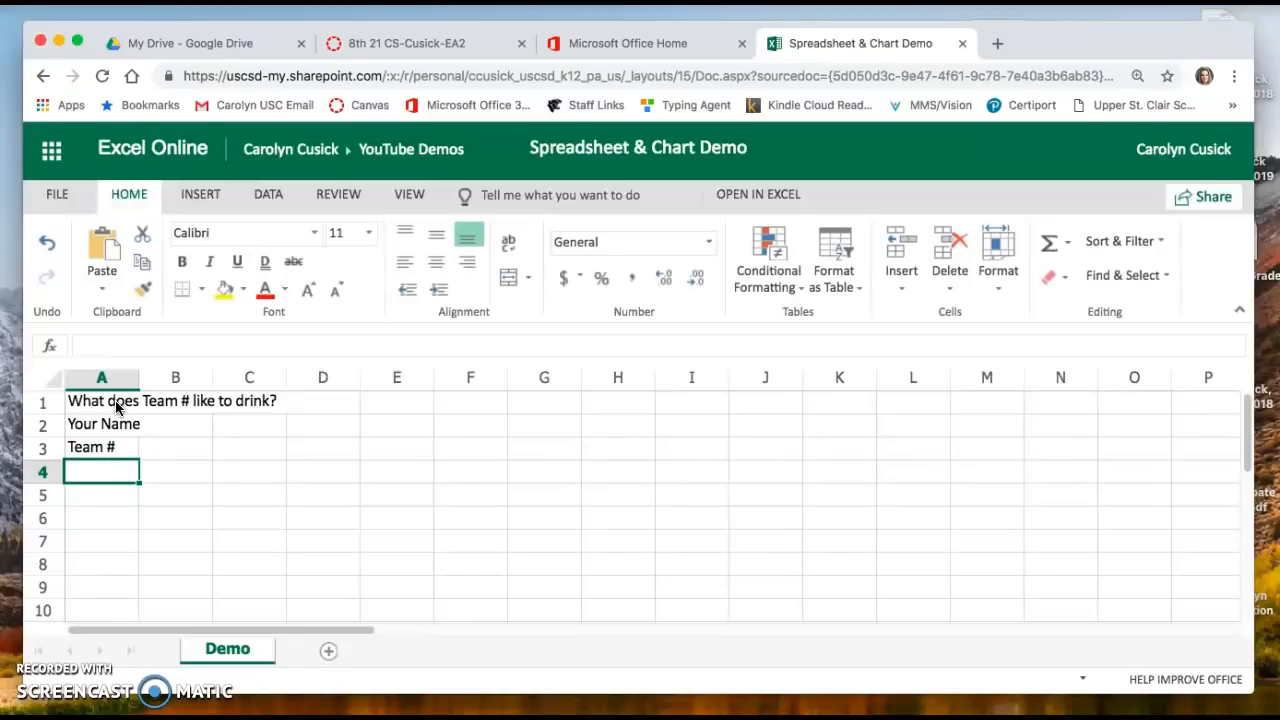
key(Return)
text(R)
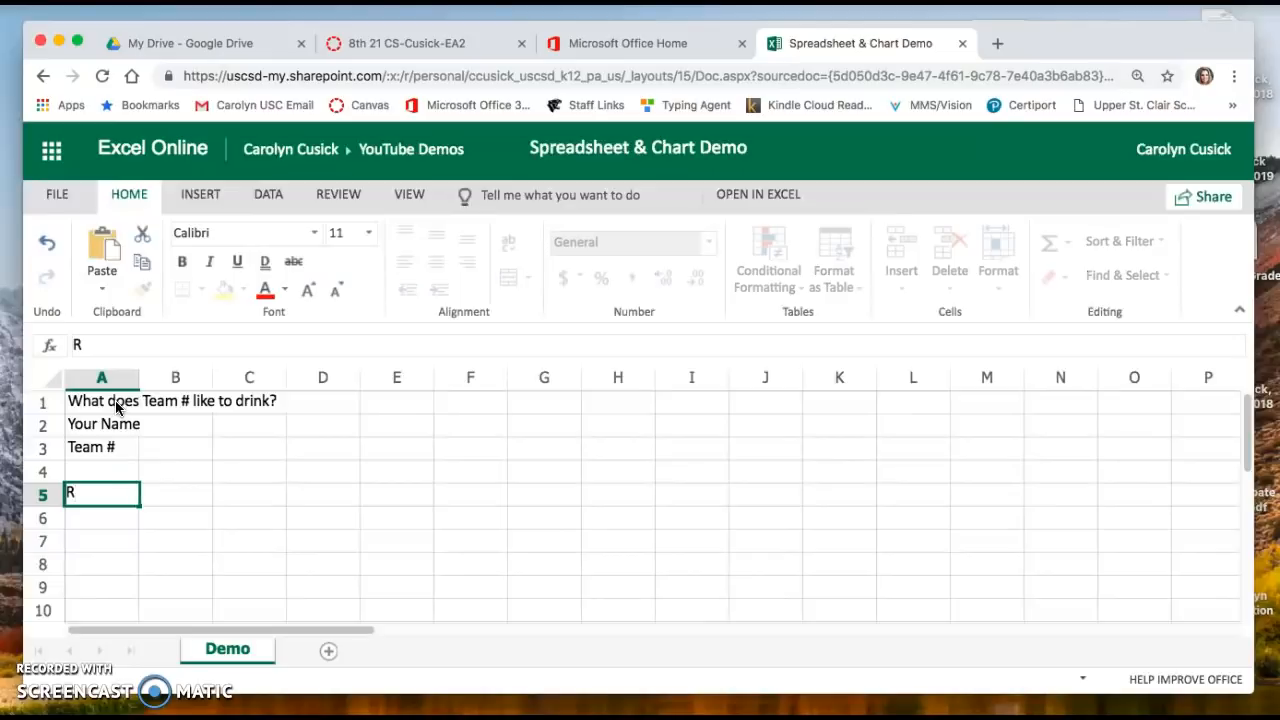
text(esponses)
Step: Enter the column headings Water, Soda, Orange Juice and Apple Juice in cells B4 to E4
key(Up)
key(Right)
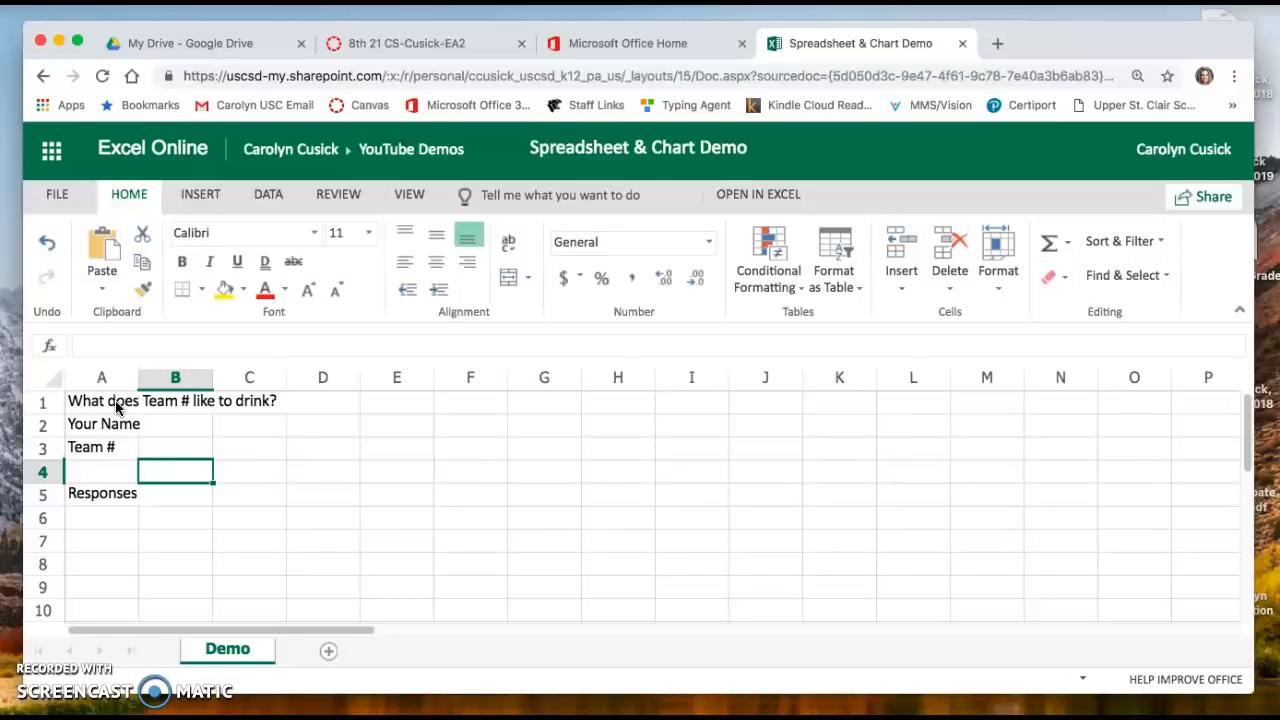
text(Wa)
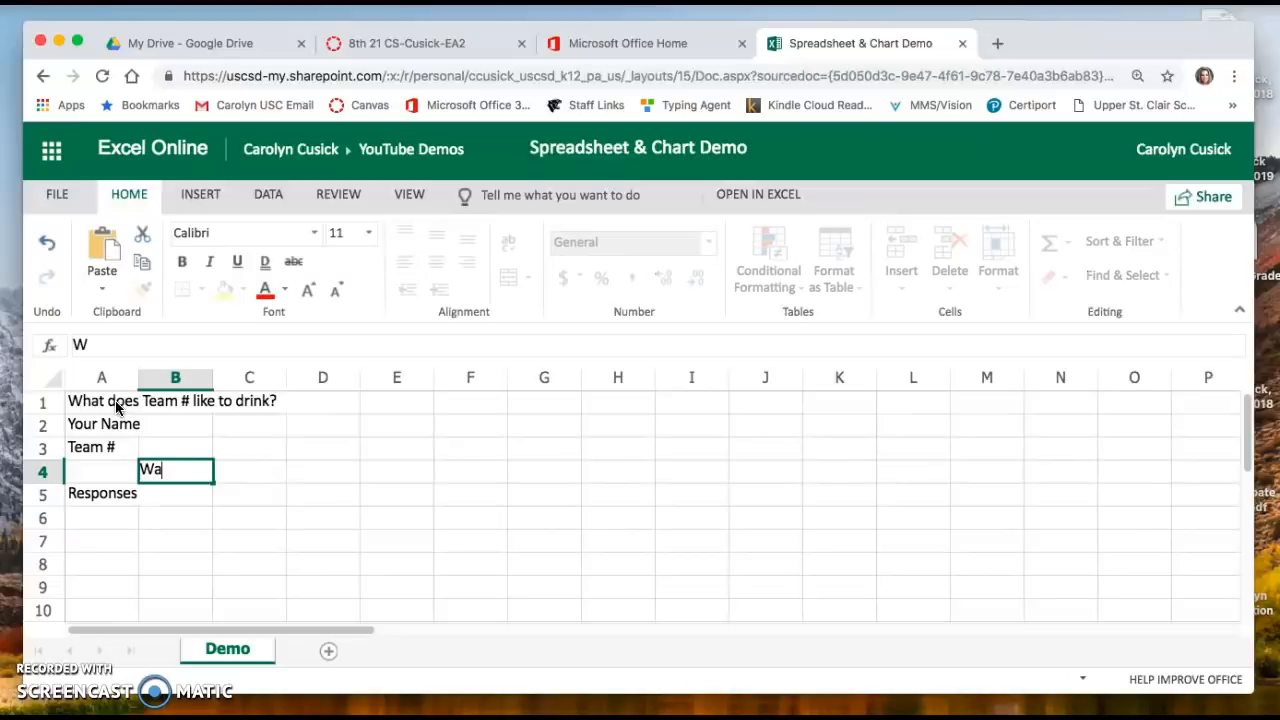
text(ter)
key(Tab)
text(Sod)
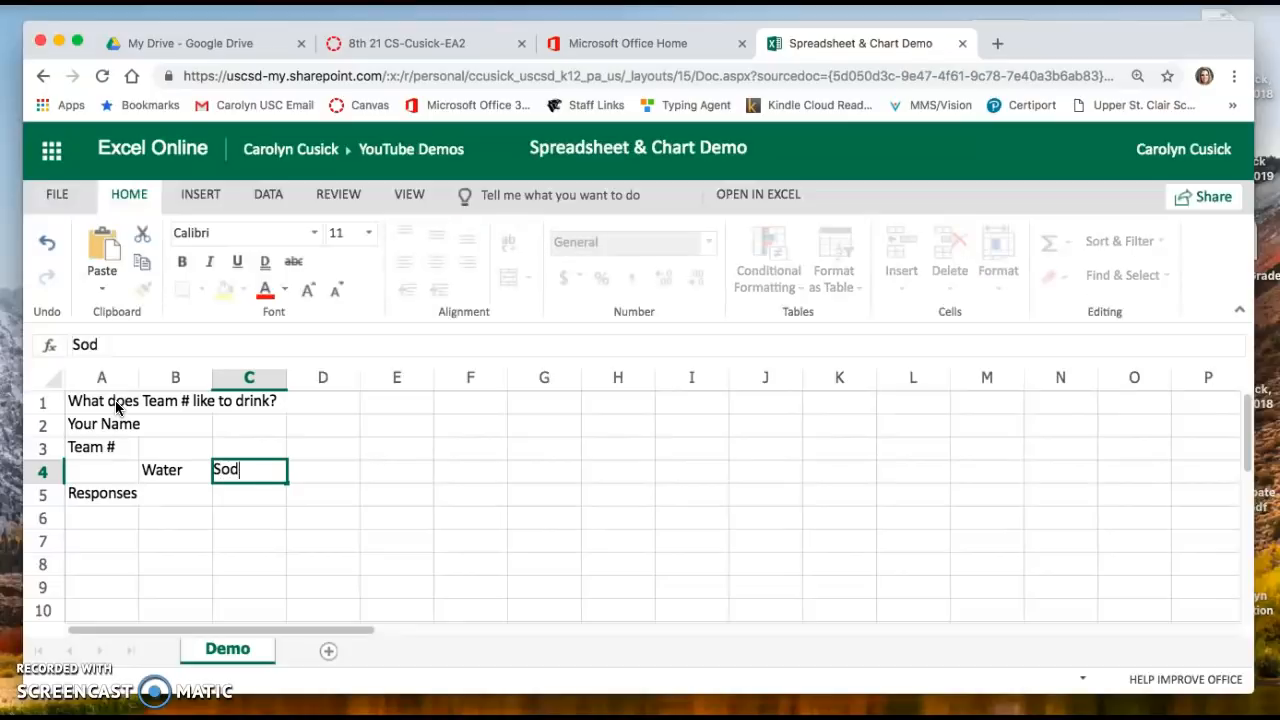
text(a)
key(Tab)
text(Orange Juice)
key(Tab)
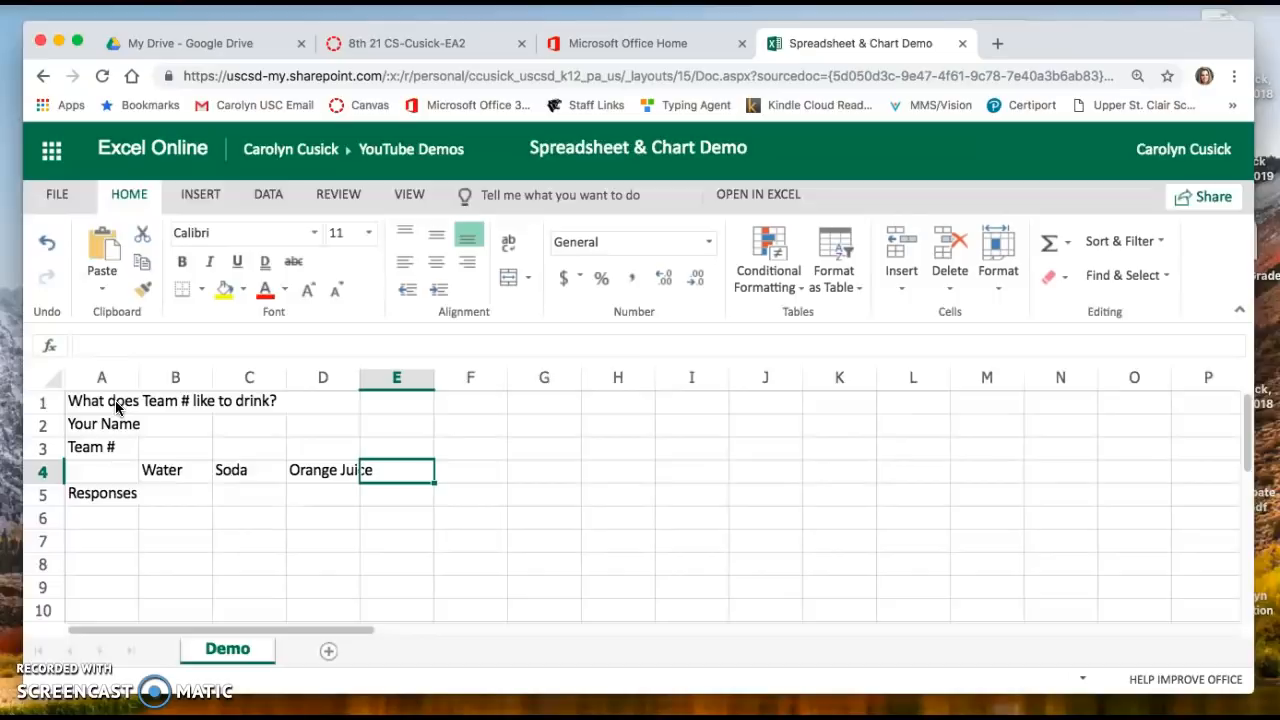
text(Ap)
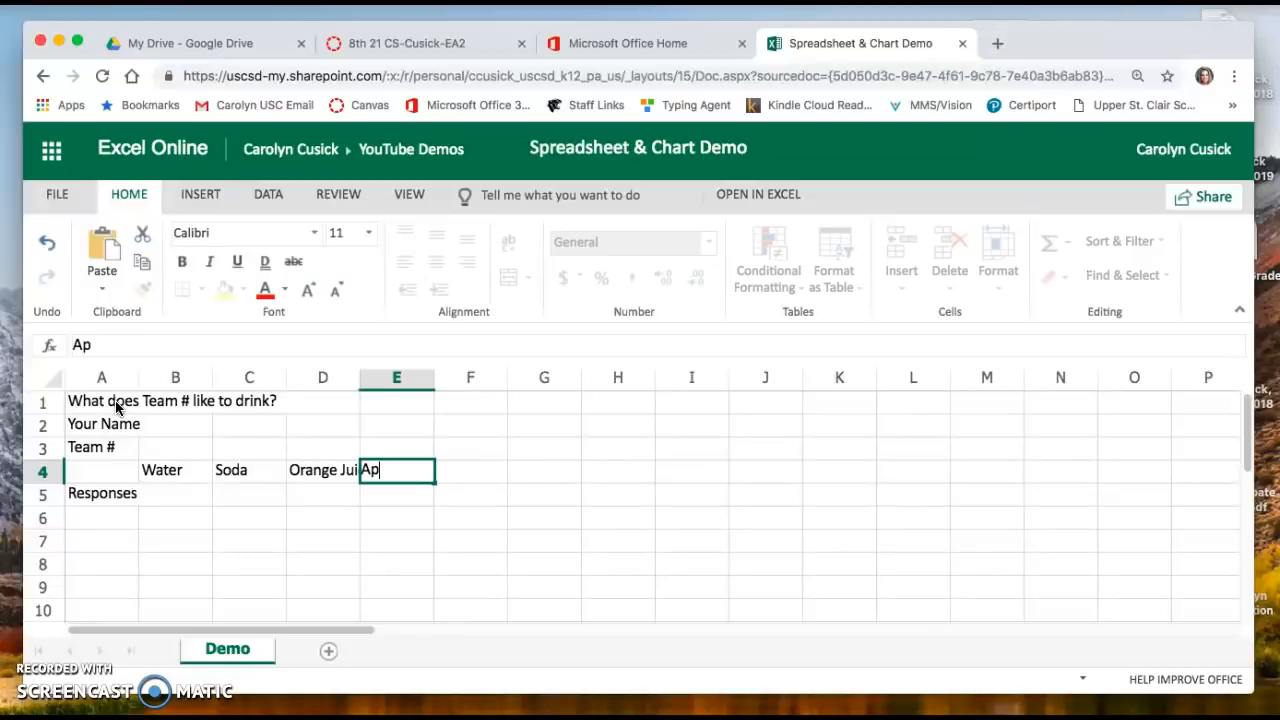
text(ple Juice)
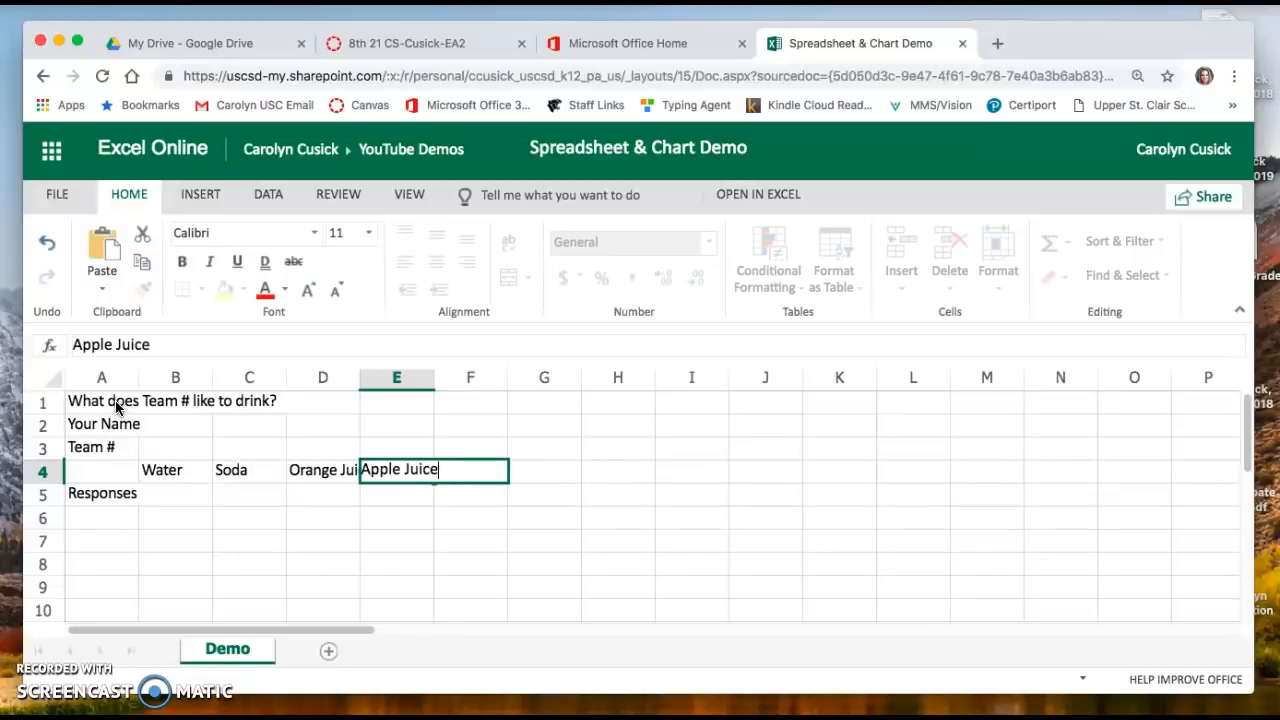
key(Tab)
Step: Continue the row 4 headings with Grape Juice, Milk, Tea/Coffee and Total in cells F4 to I4
text(Grape)
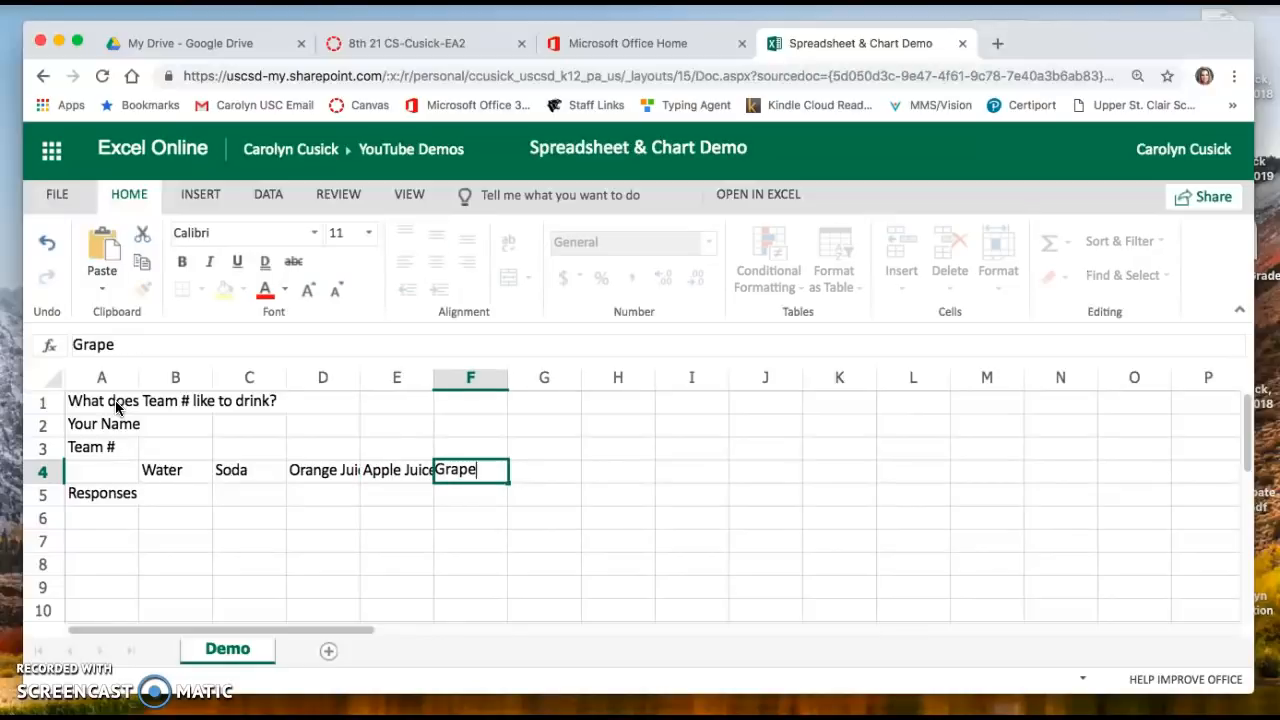
text( Juice)
key(Tab)
text(Milk)
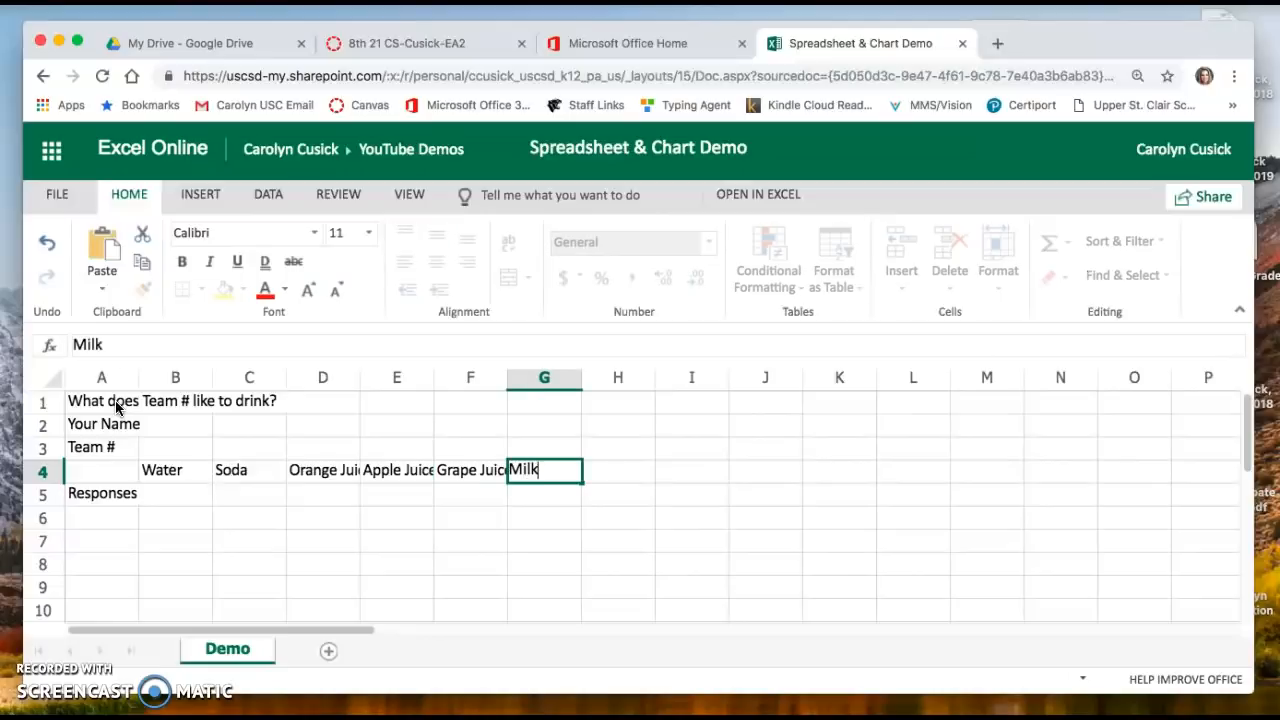
key(Tab)
text(Tea)
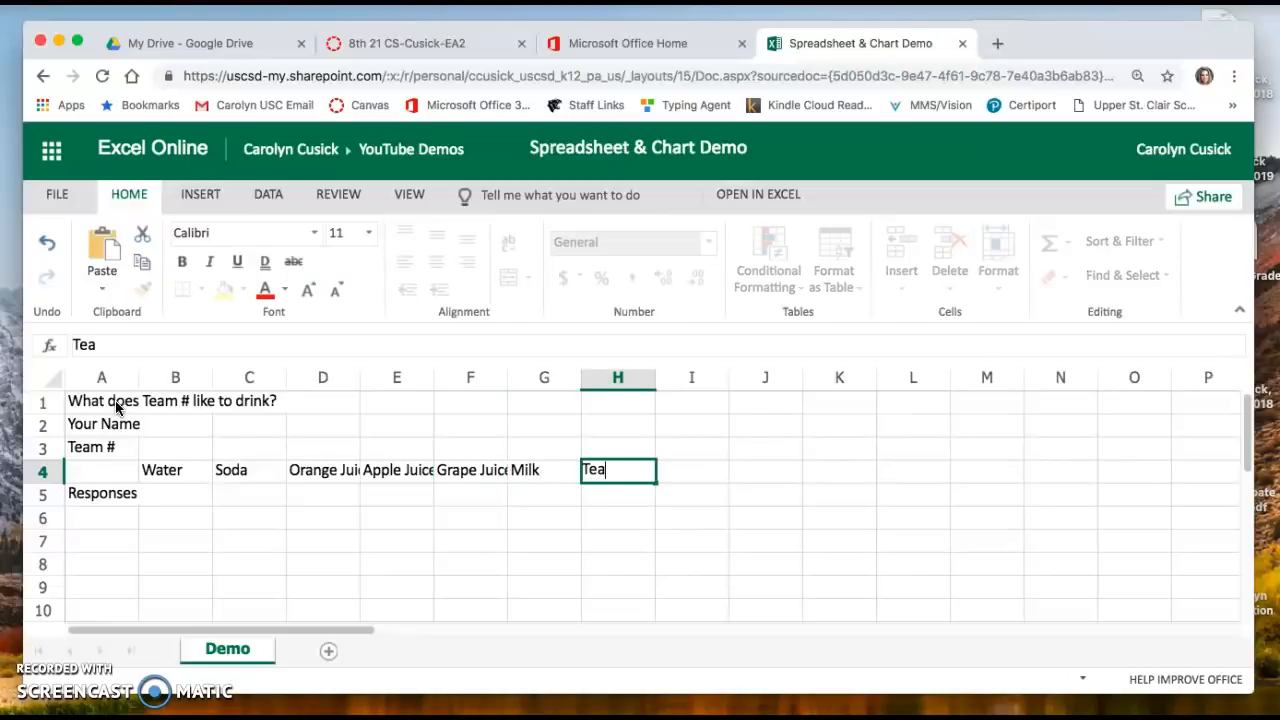
text(/Coffee)
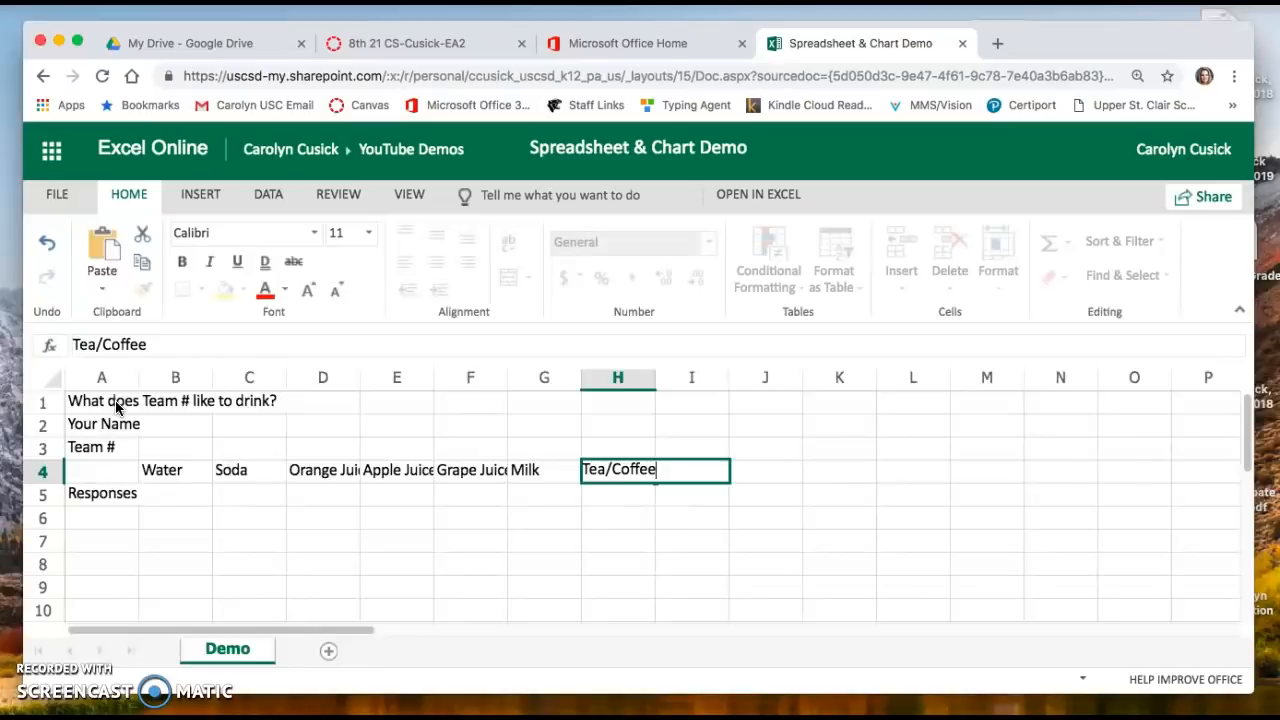
key(Tab)
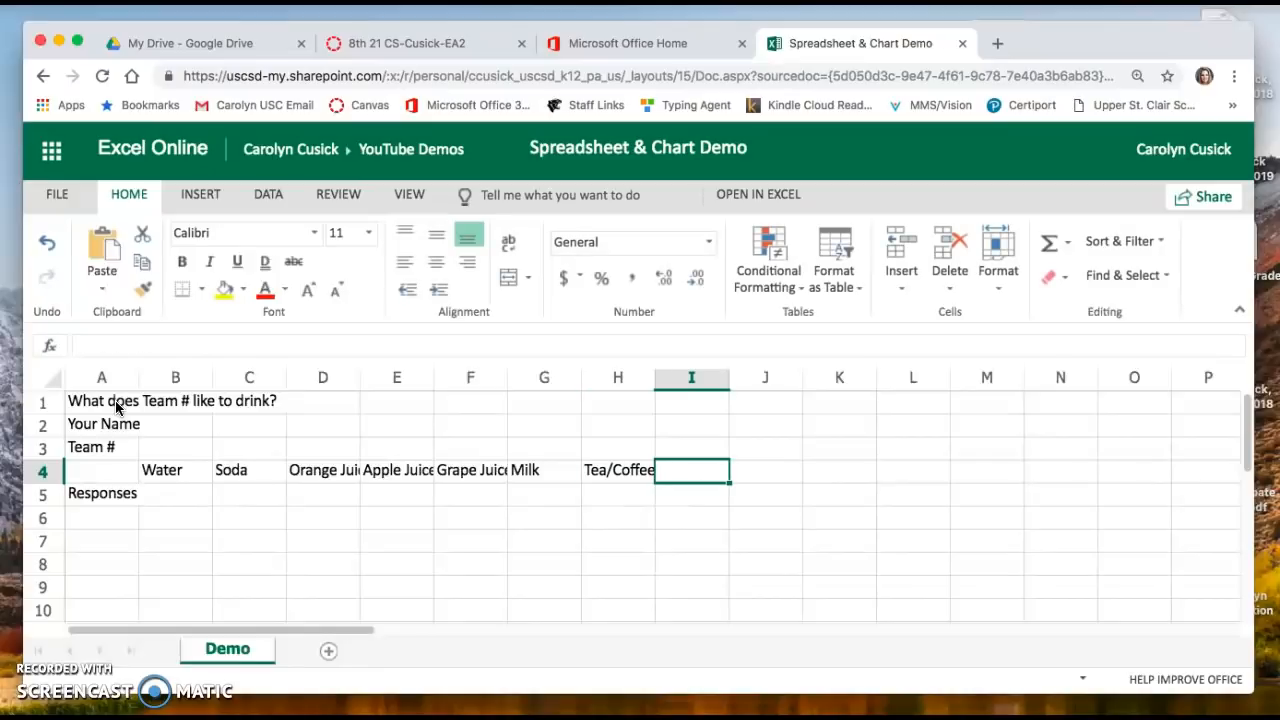
text(Total)
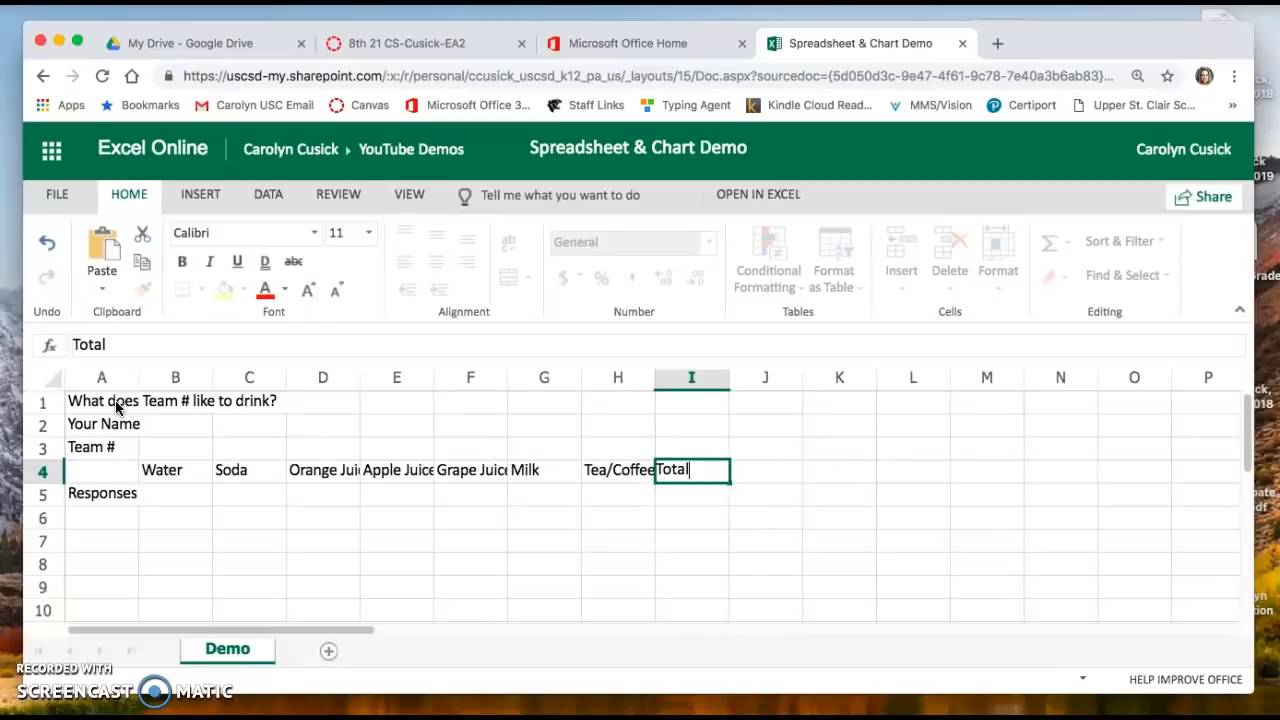
key(Return)
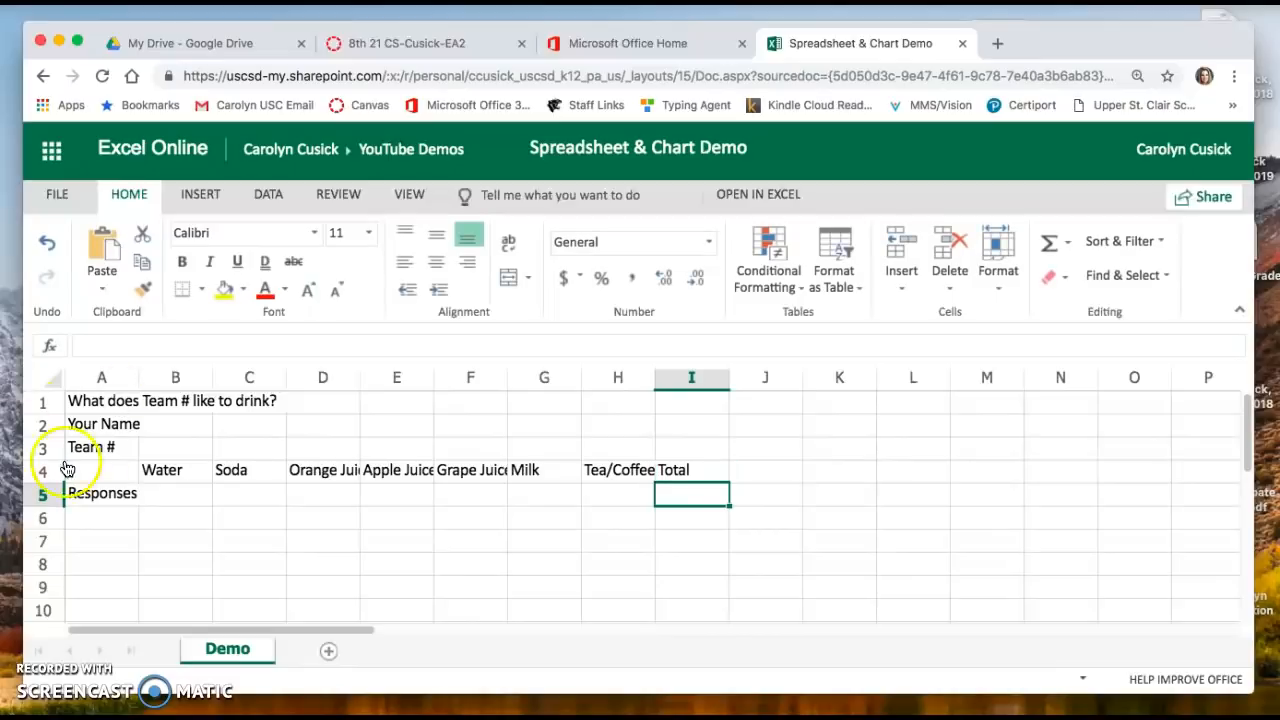
Step: Enter the response counts 14 for Water, 9 for Soda and 5 for Orange Juice in row 5
click(175, 494)
text(14)
key(Tab)
text(9)
key(Tab)
text(5)
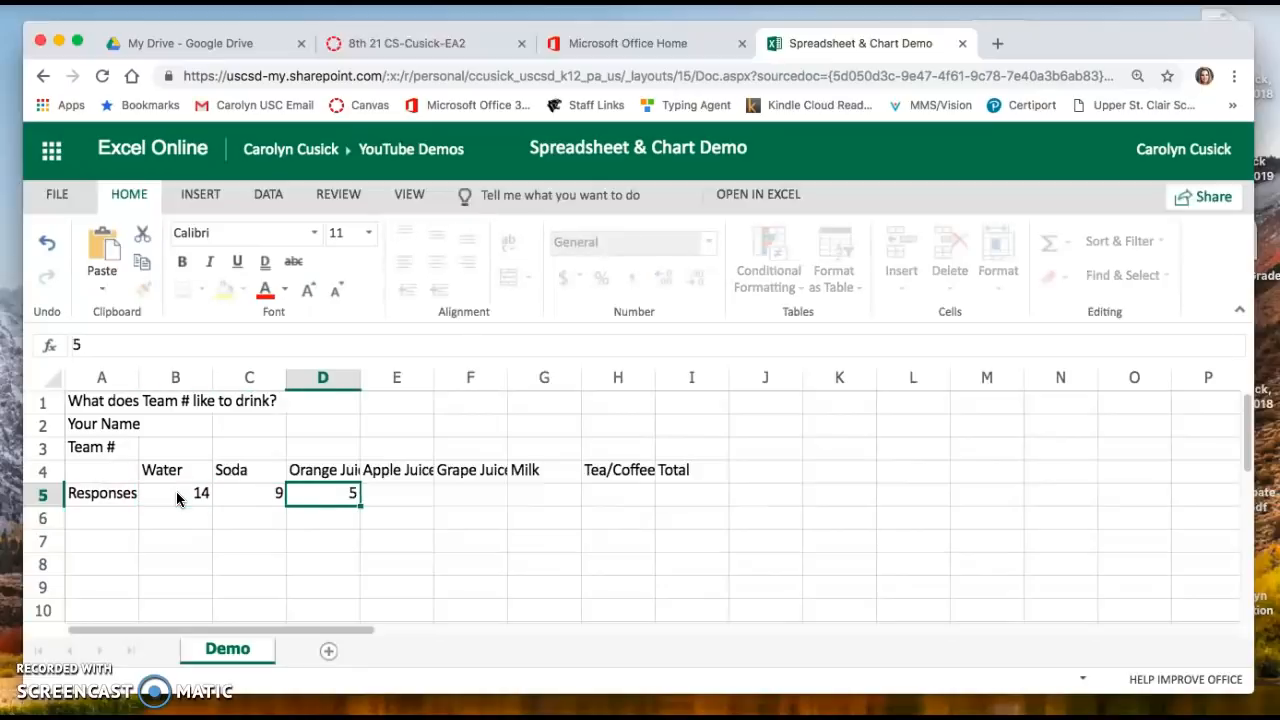
key(Tab)
Step: Enter the response counts 5 for Apple Juice, 2 for Grape Juice, 8 for Milk and 20 for Tea/Coffee in row 5
text(5)
key(Tab)
text(2)
key(Tab)
text(8)
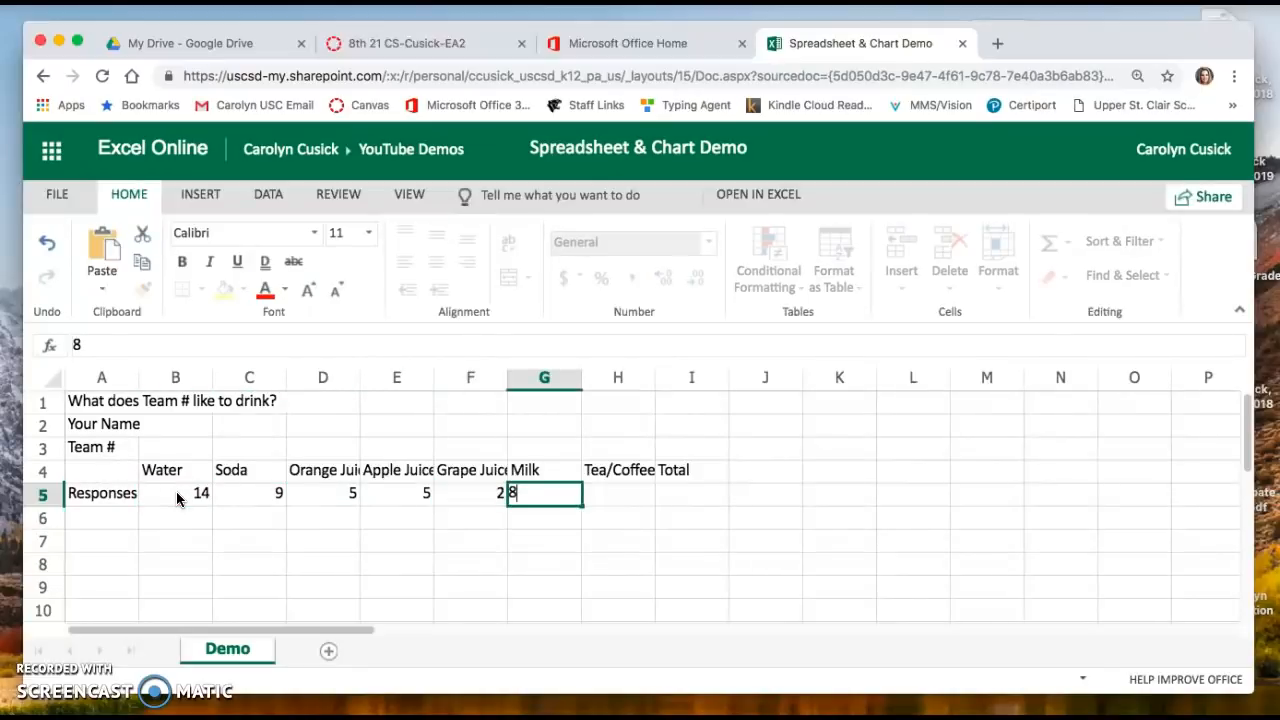
key(Tab)
text(20)
key(Tab)
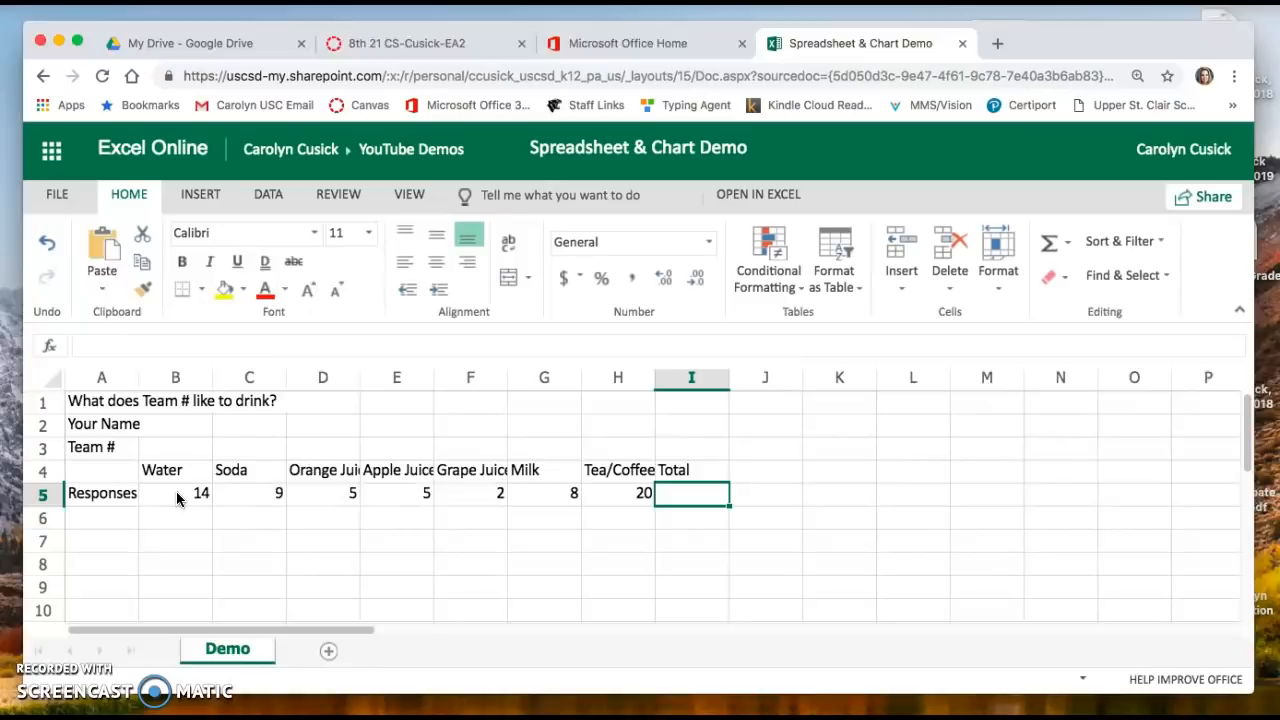
Step: Total the responses B5:H5 in cell I5 with a SUM formula, and change the Grape Juice count in F5 to 7
click(1048, 246)
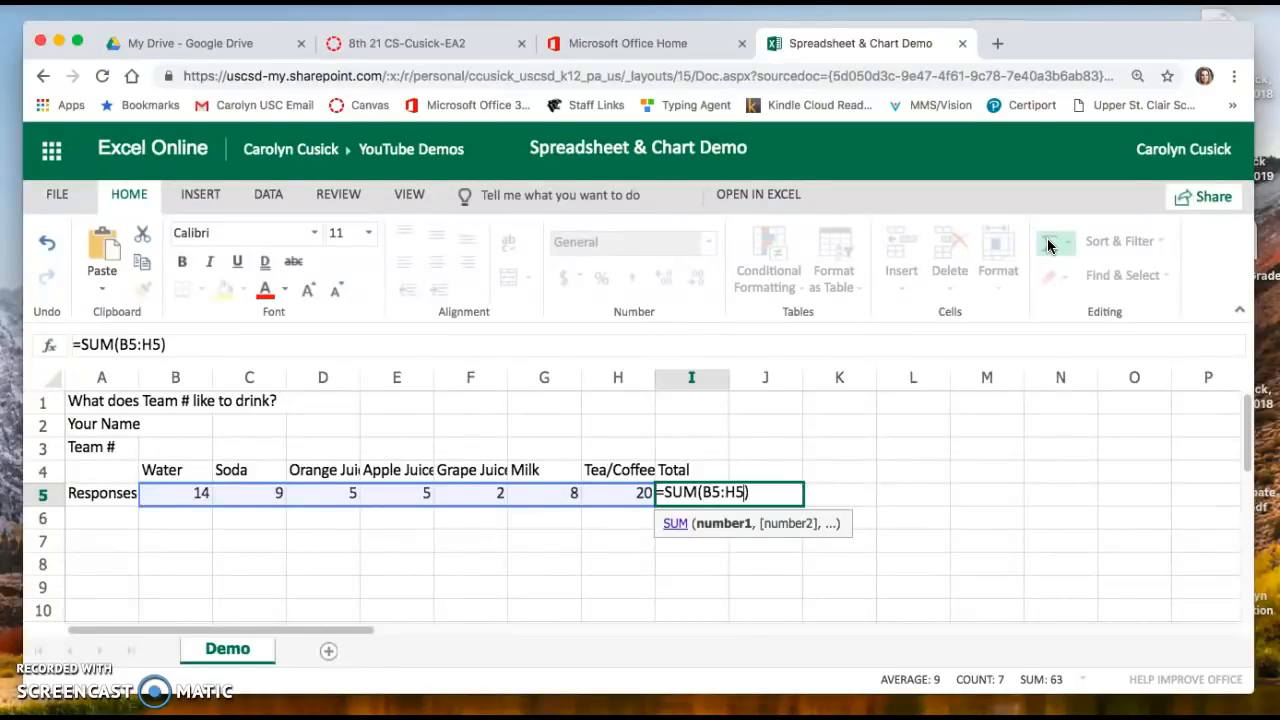
key(Return)
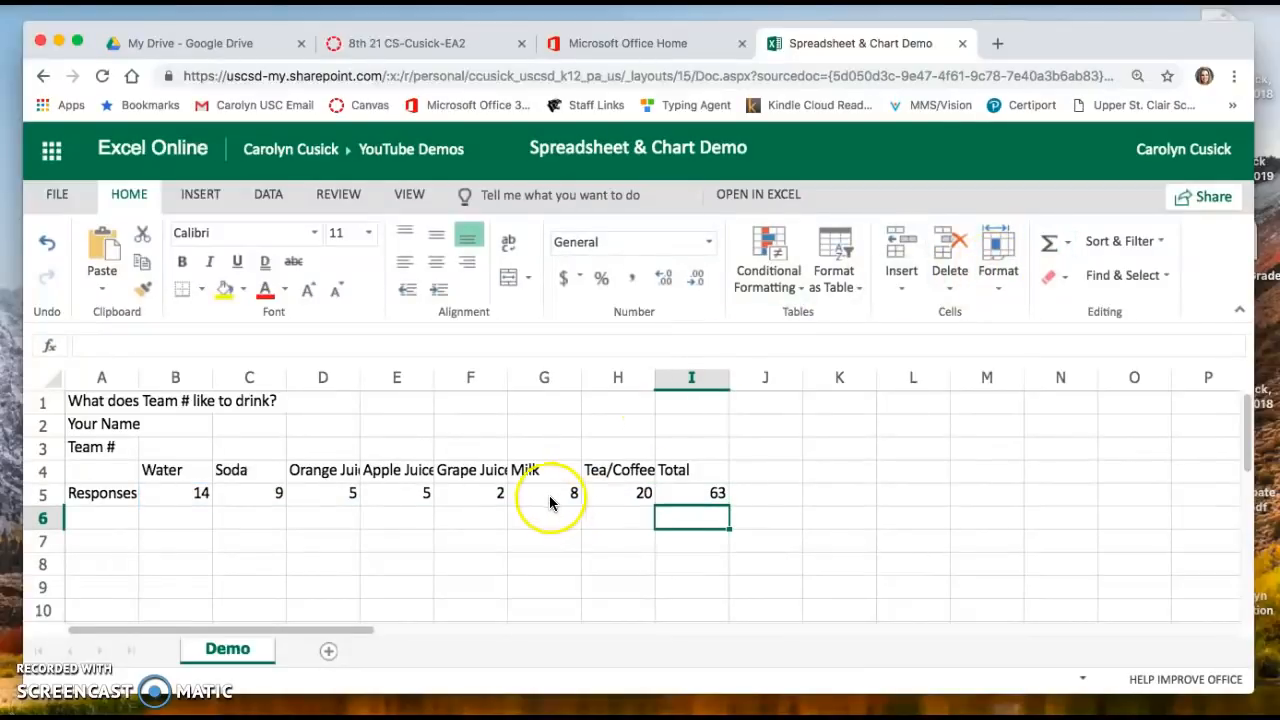
click(492, 492)
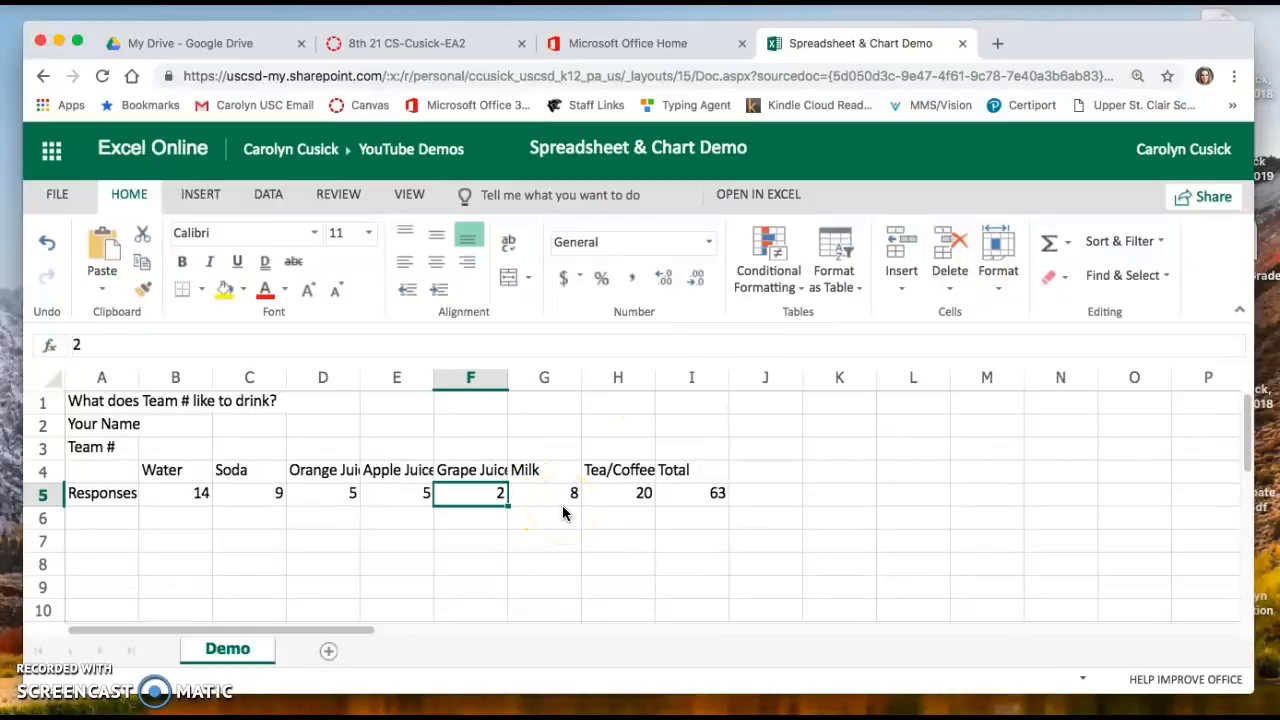
text(7)
key(Return)
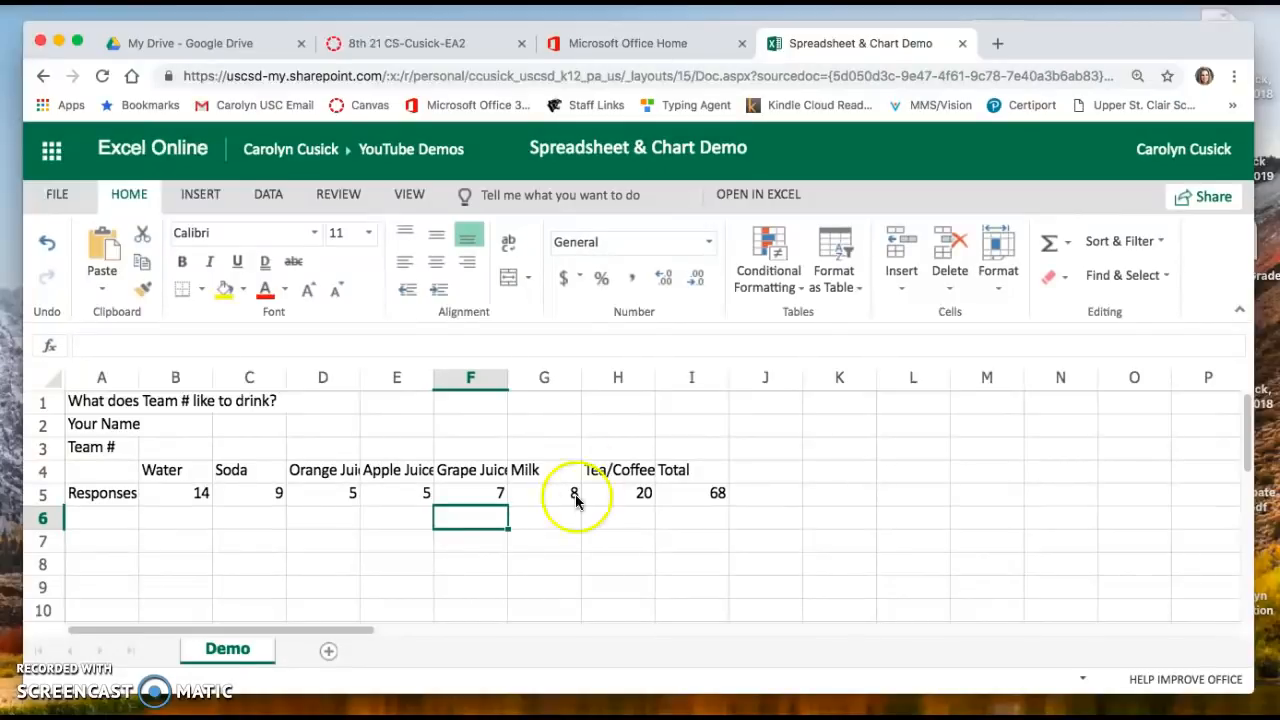
Step: Merge and center each of the three heading rows, 1 to 3, separately across columns A to I
click(101, 402)
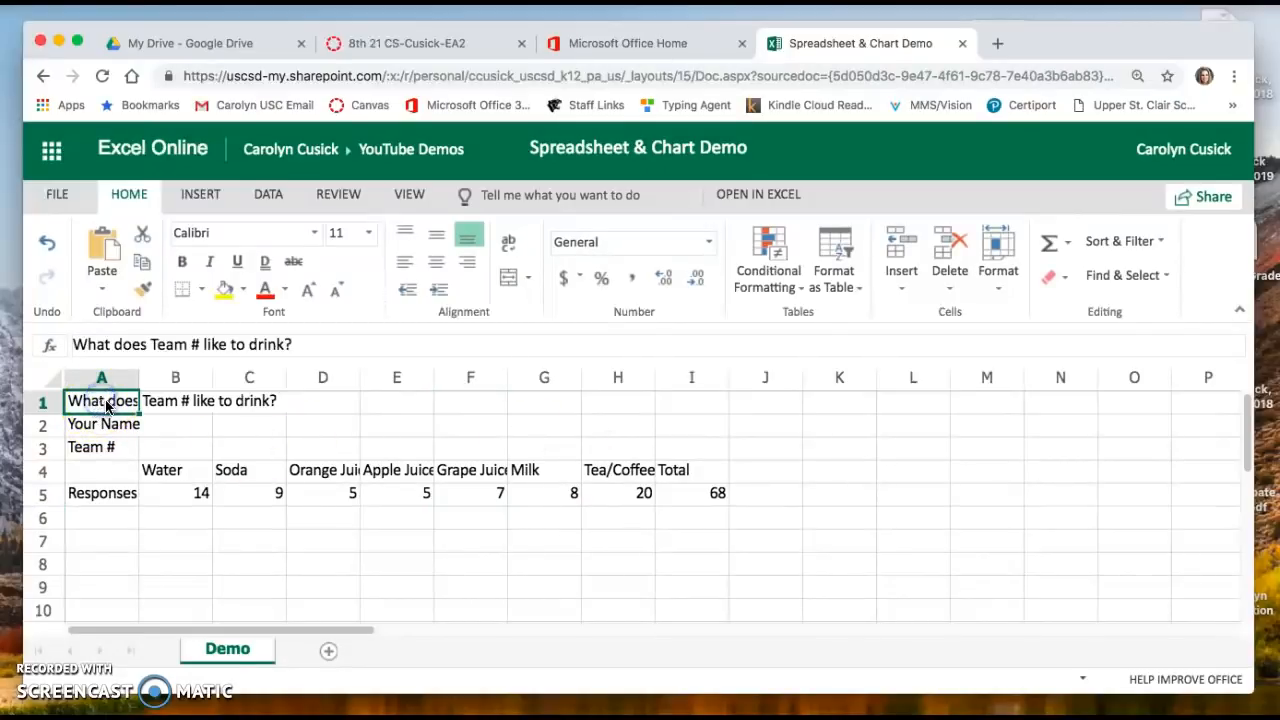
click(110, 402)
drag(110, 402, 693, 405)
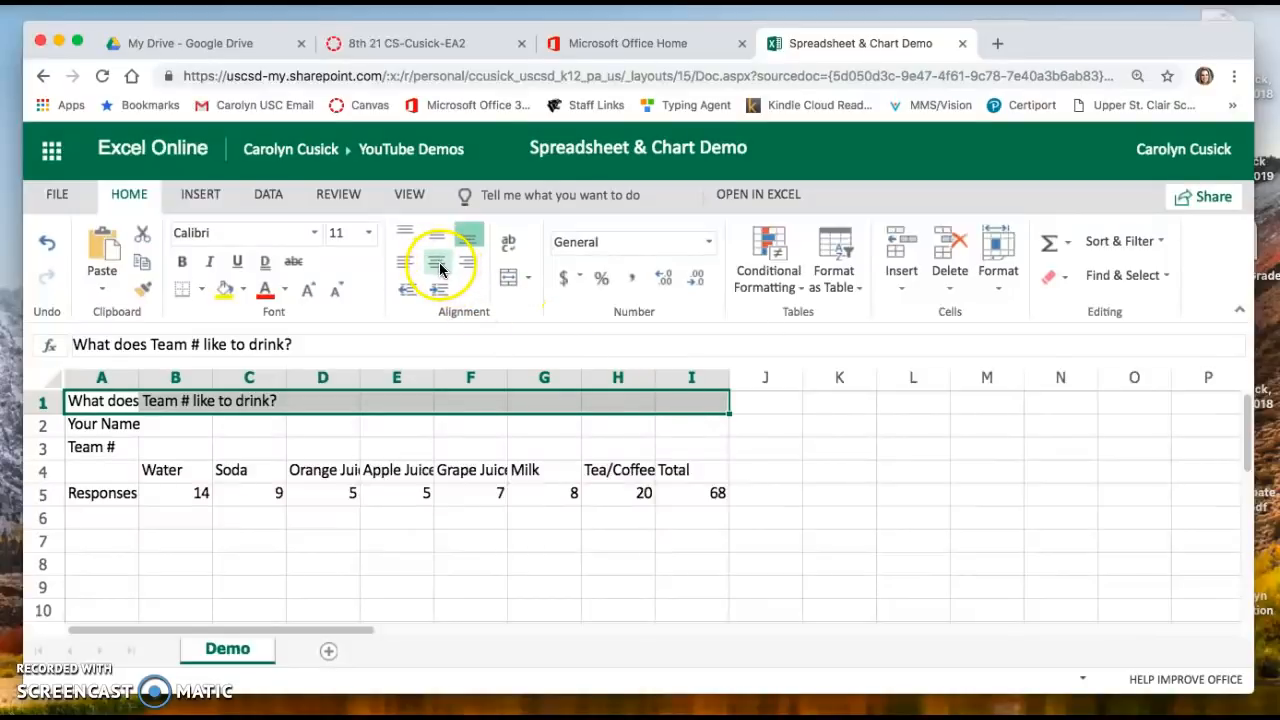
click(509, 281)
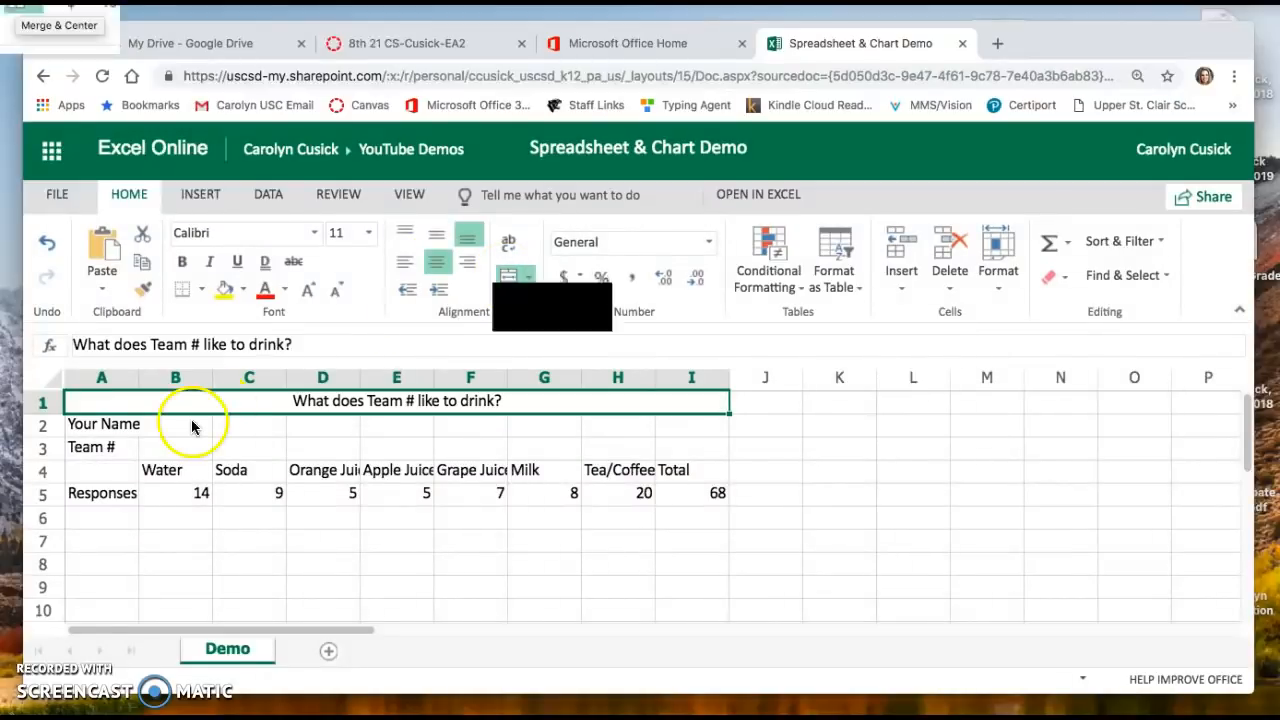
drag(112, 424, 660, 432)
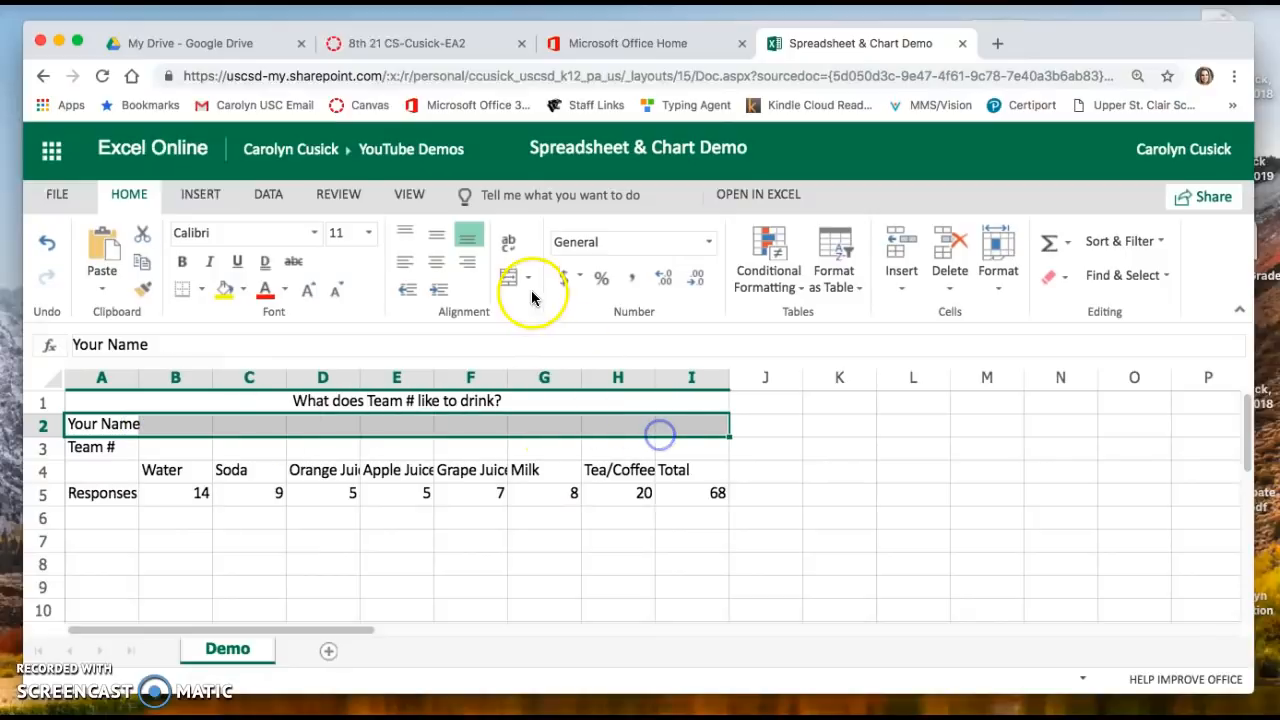
click(509, 277)
drag(91, 447, 672, 449)
click(509, 277)
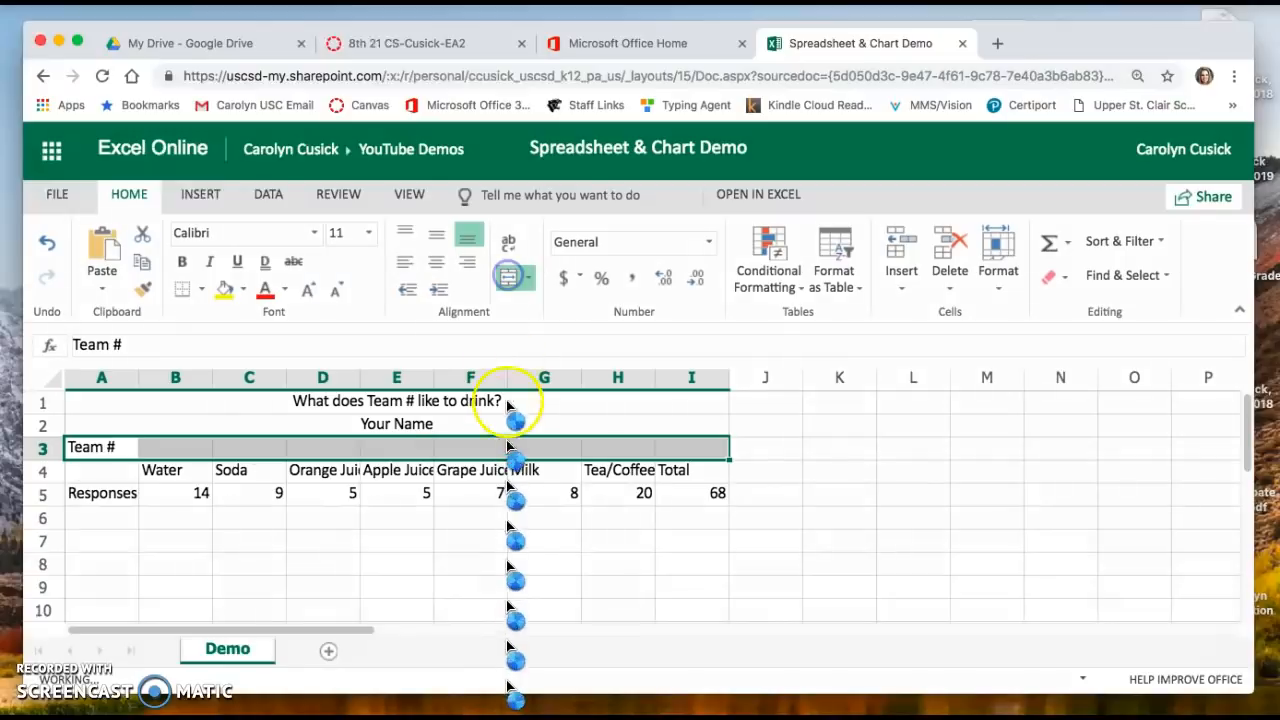
Step: Fill the merged heading rows 1 to 3 with the lightest orange theme color and give them outside borders
click(500, 403)
drag(500, 403, 502, 447)
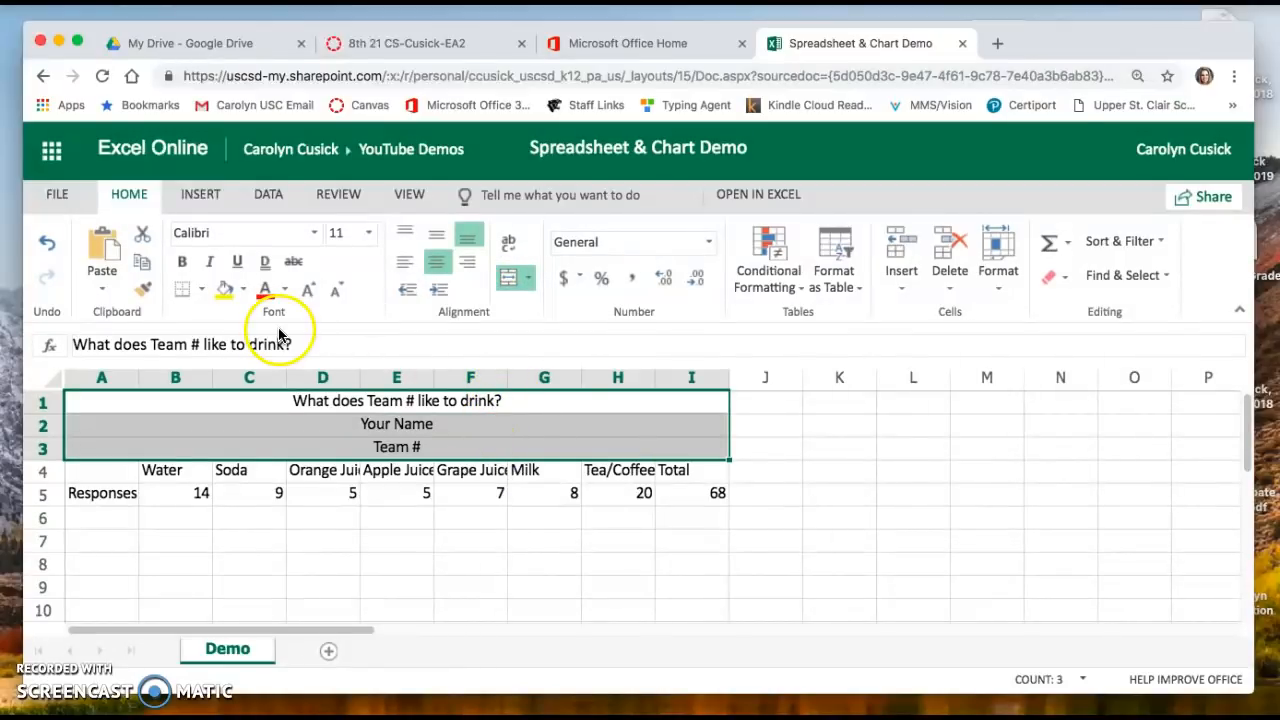
click(243, 292)
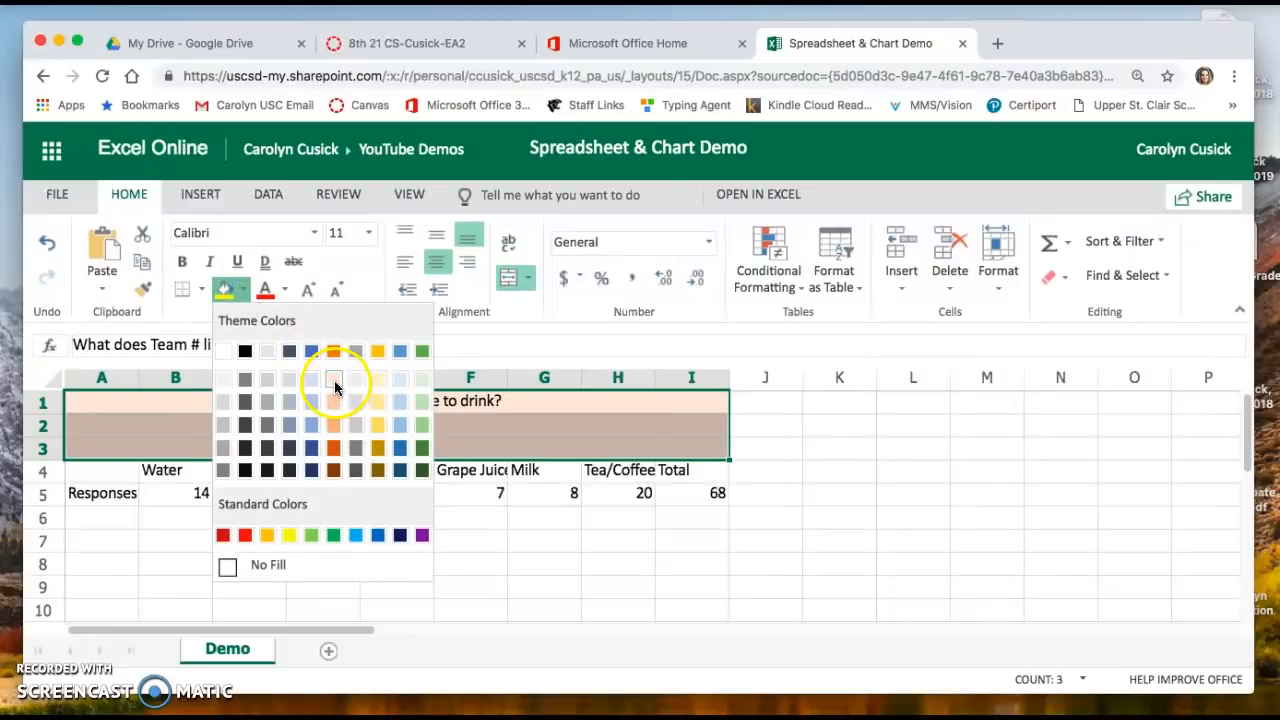
click(335, 385)
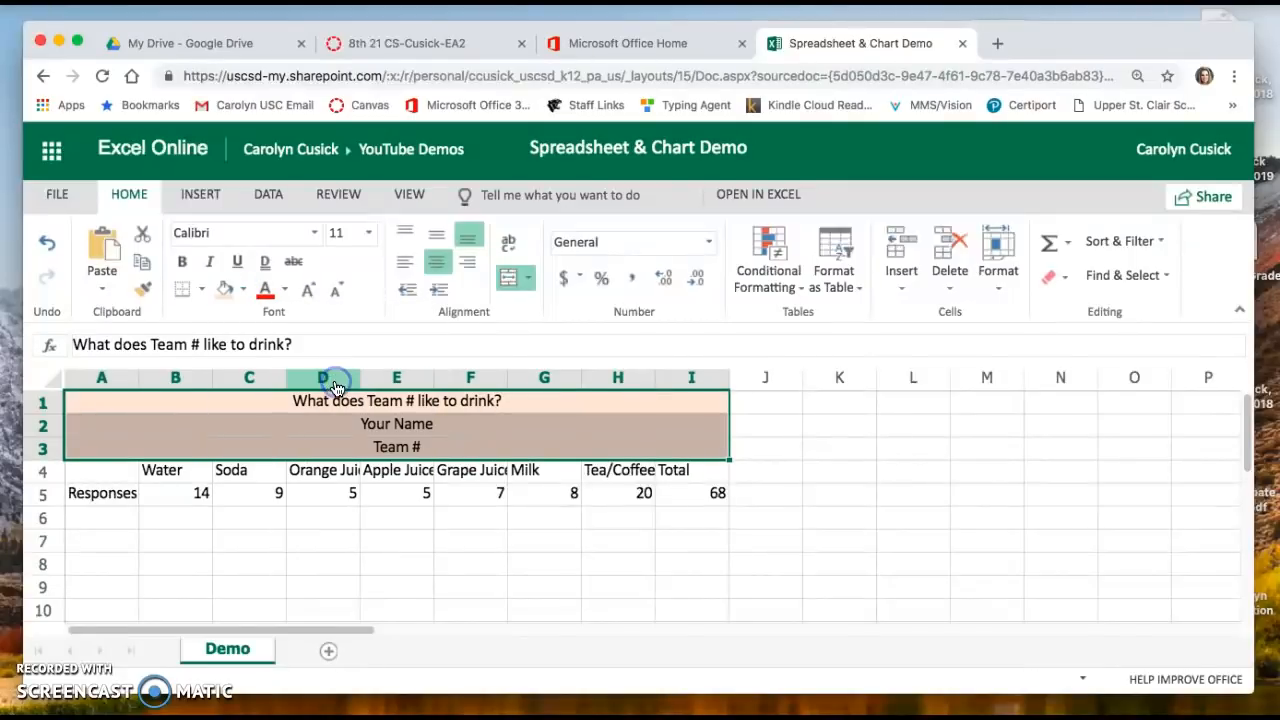
click(204, 290)
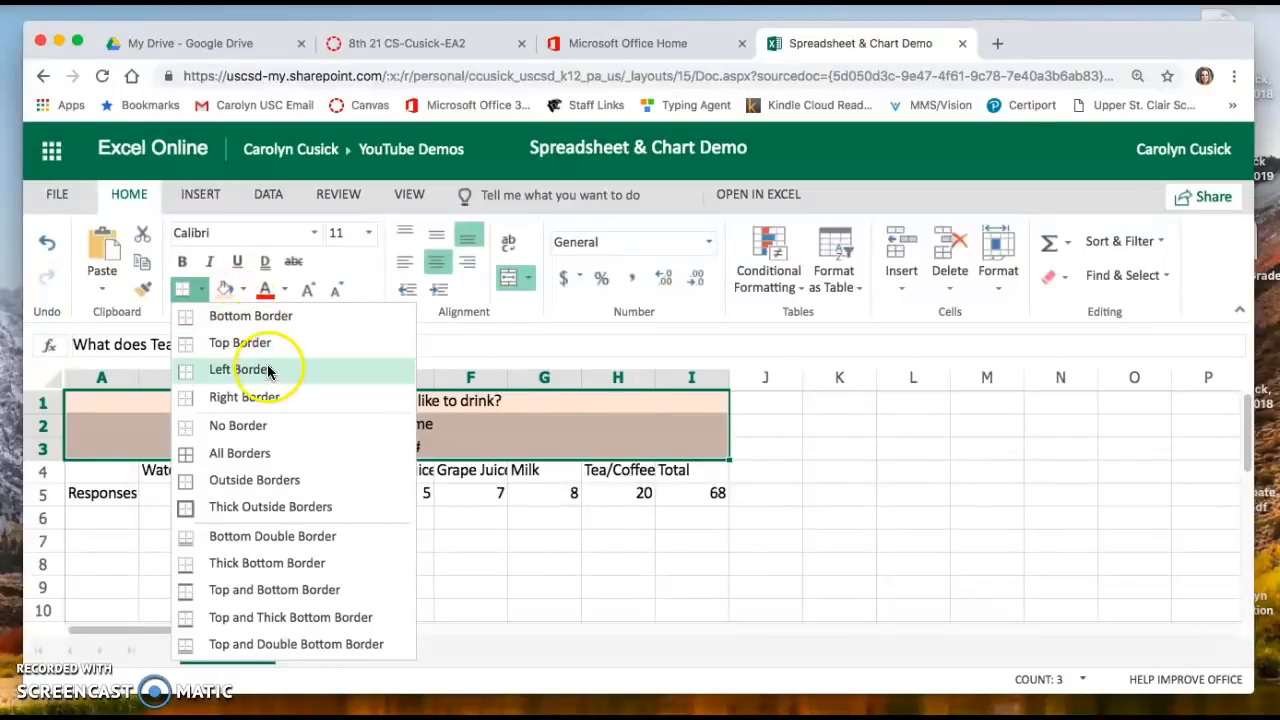
click(266, 480)
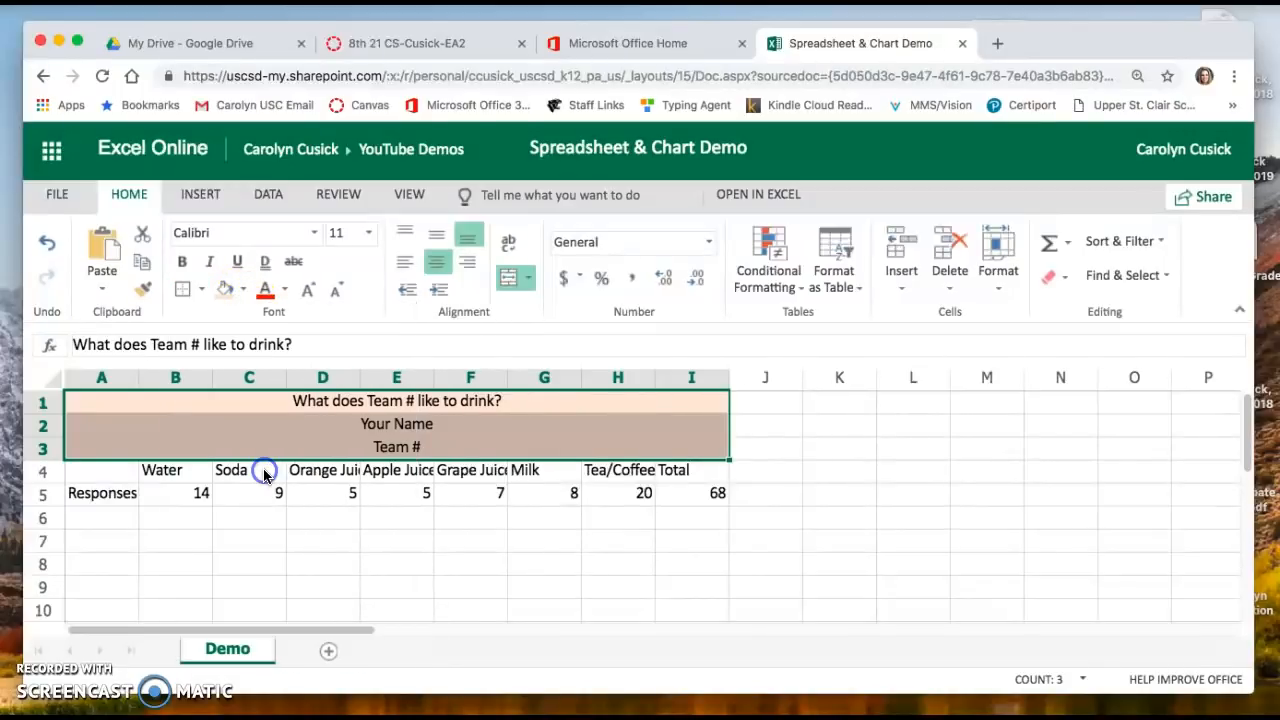
Step: Apply all borders to the survey table in cells A4 to I5
drag(126, 480, 683, 494)
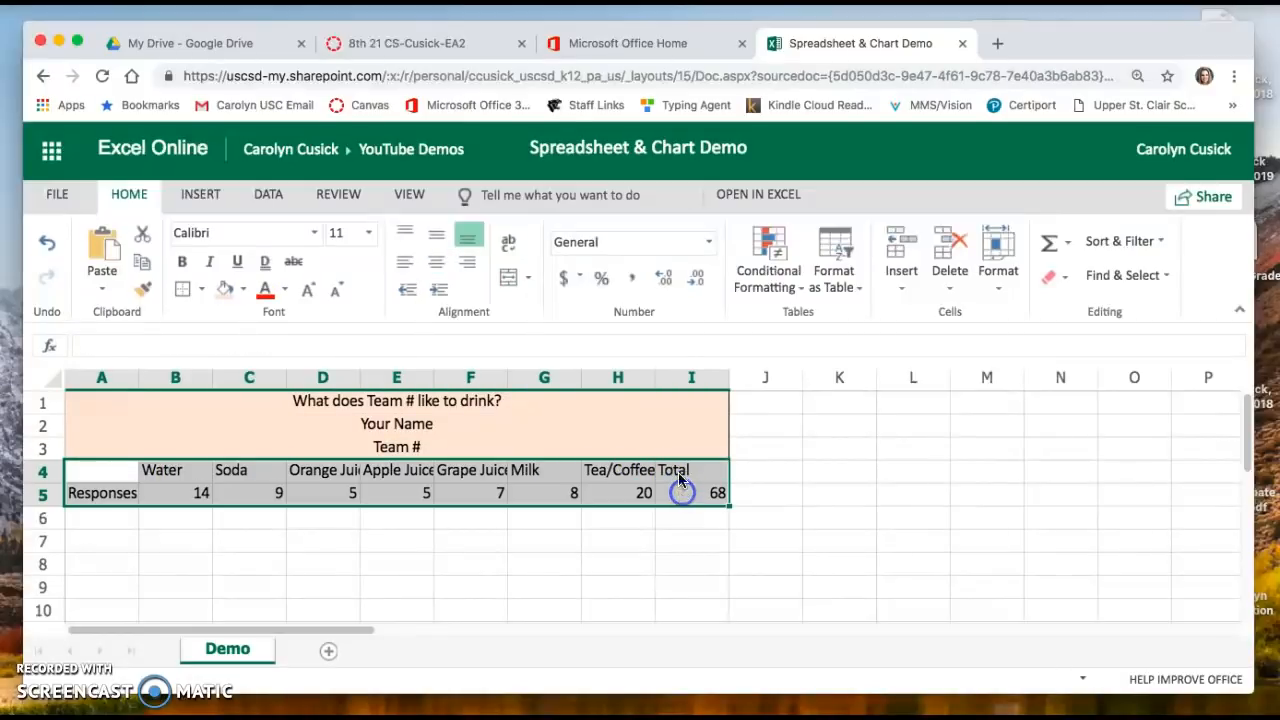
click(200, 289)
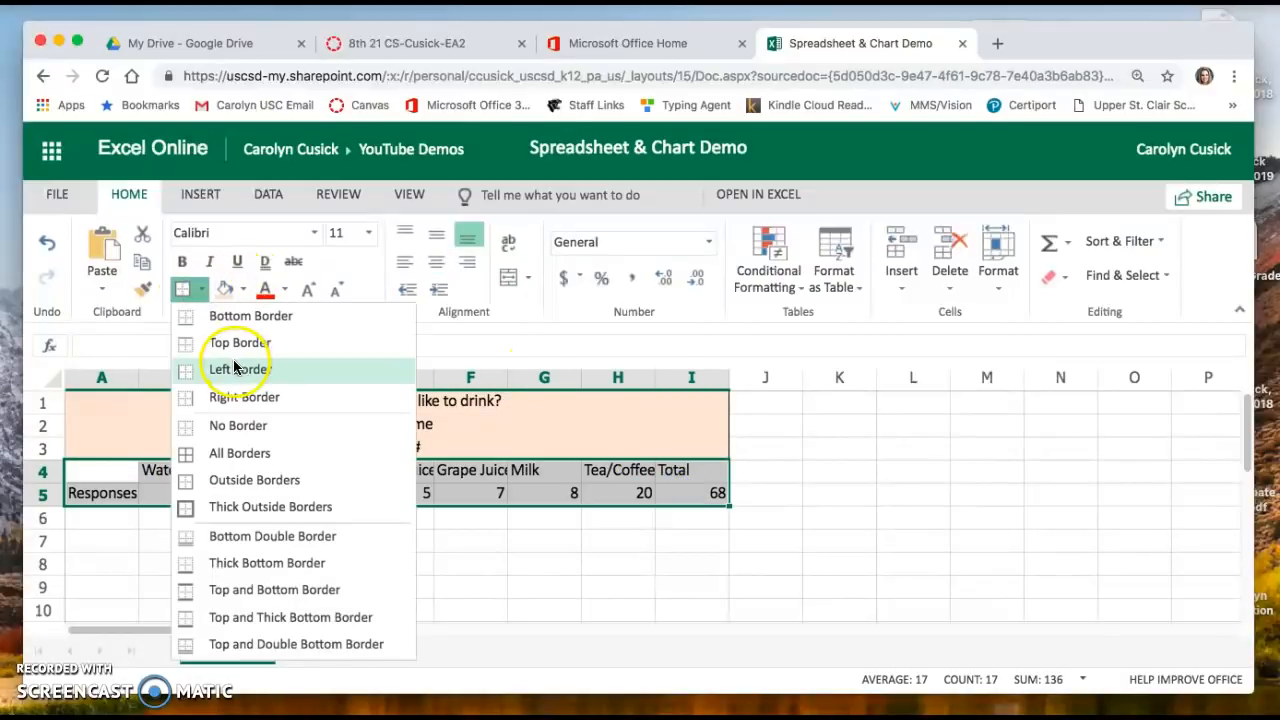
click(245, 453)
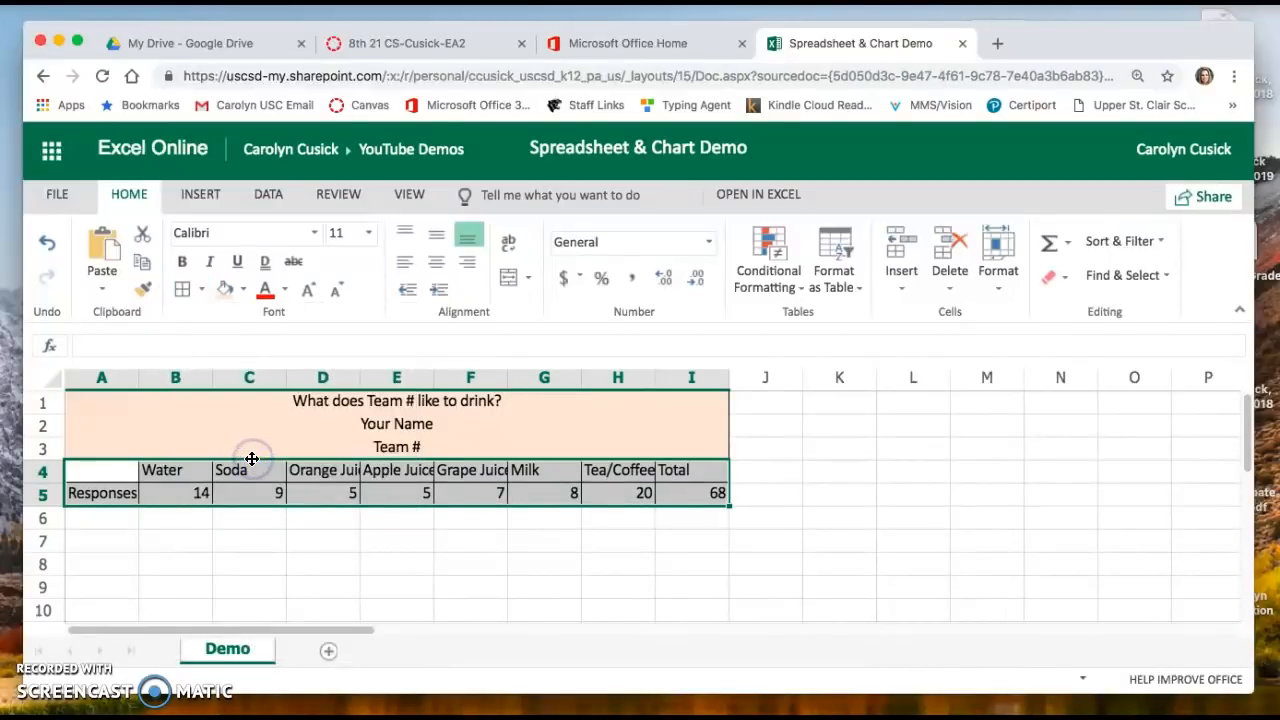
Step: Make the column headings in B4 to I4 bold, center them vertically and horizontally, and wrap their text
click(172, 471)
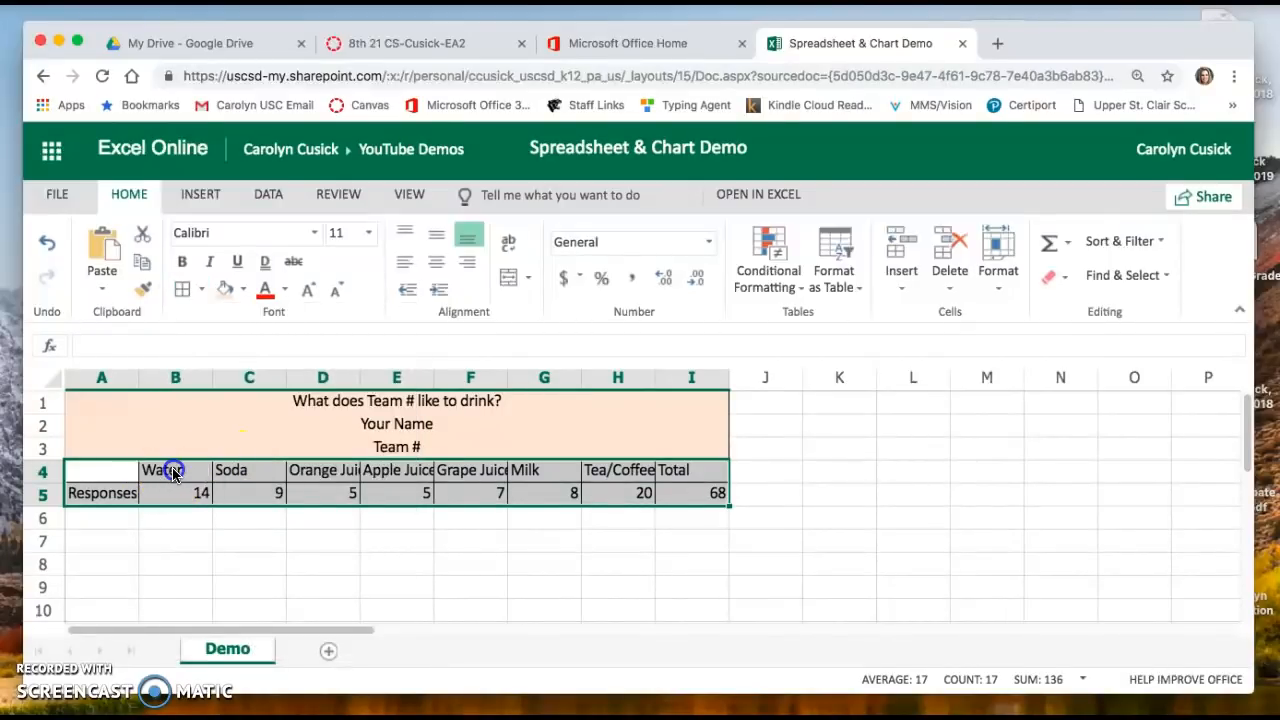
drag(175, 473, 688, 472)
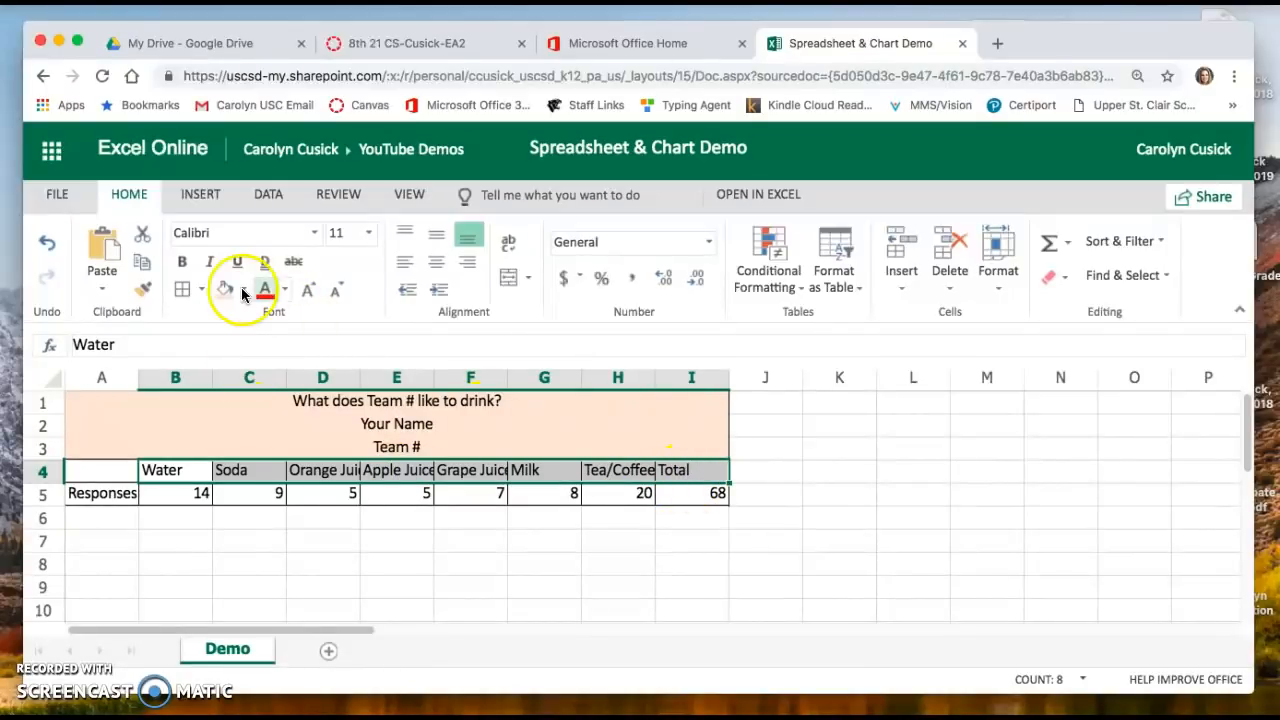
click(183, 264)
click(439, 235)
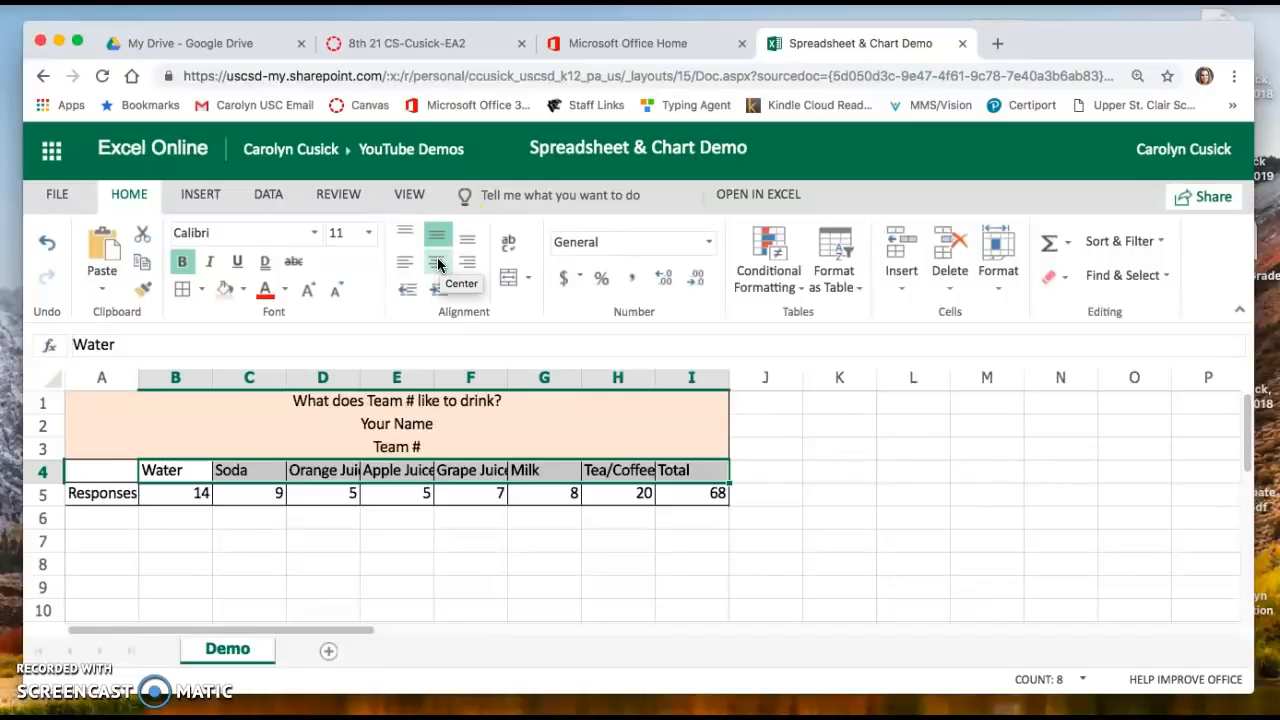
click(437, 263)
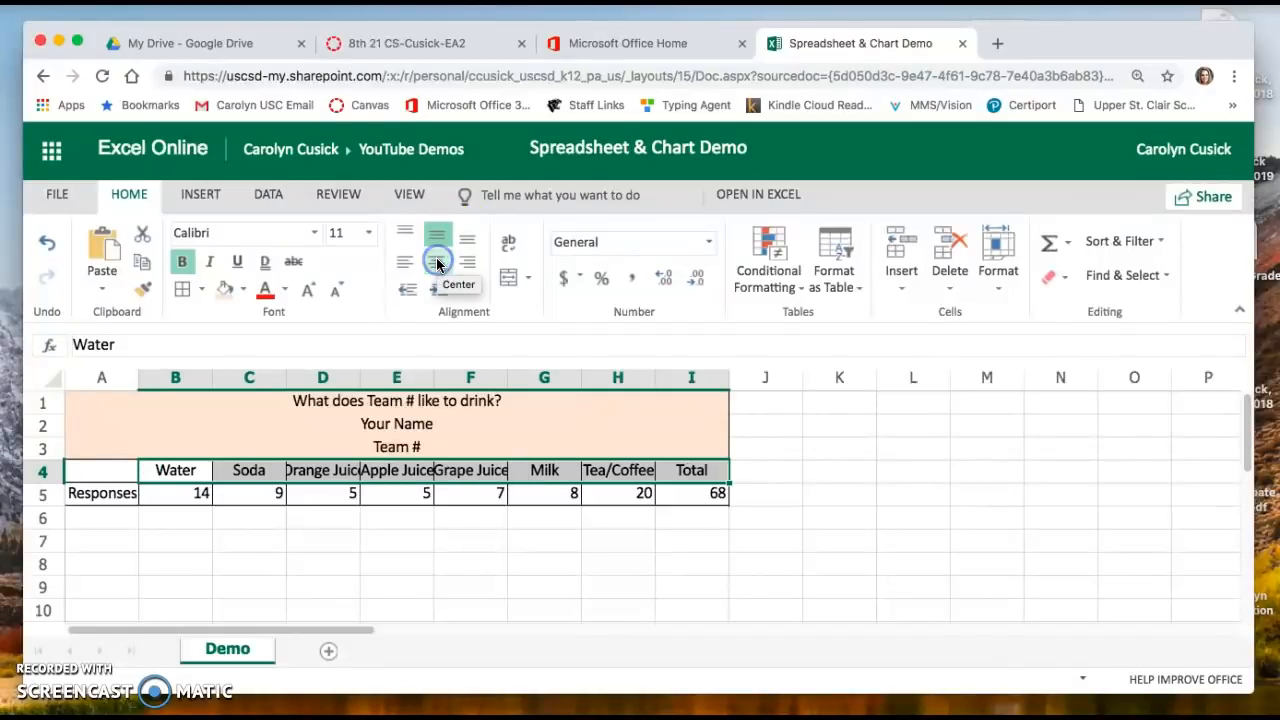
click(507, 246)
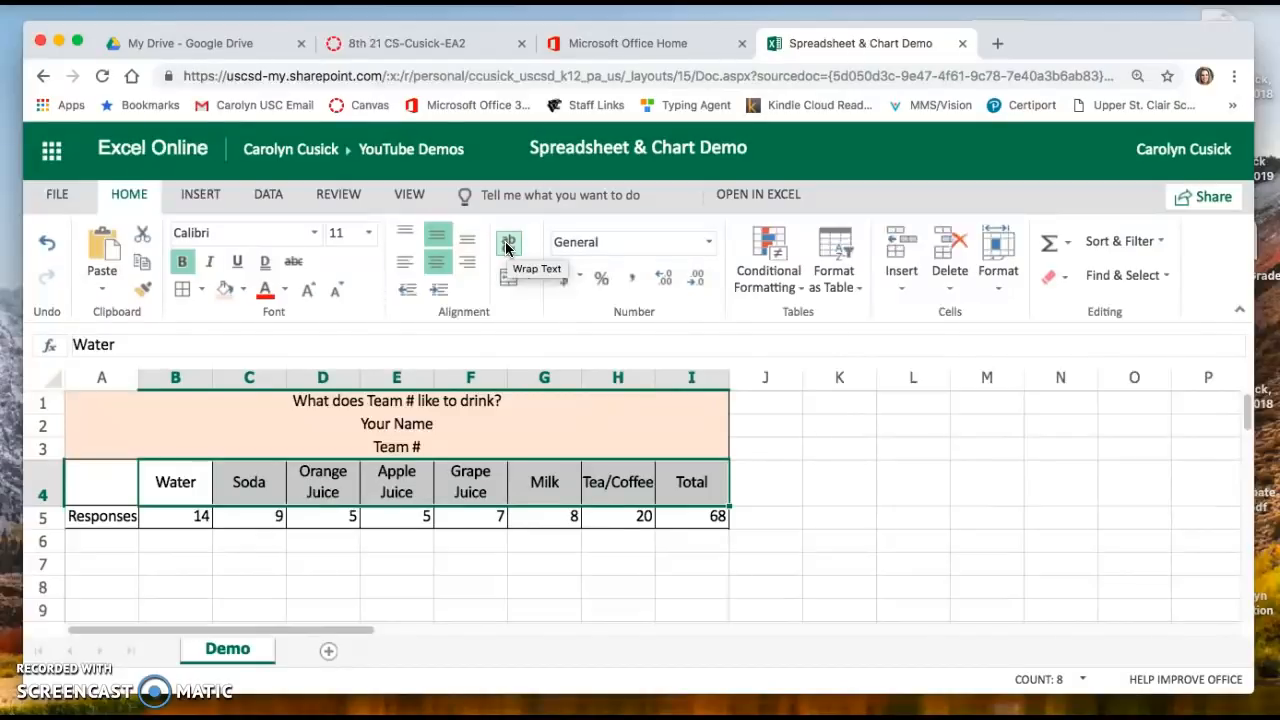
click(507, 249)
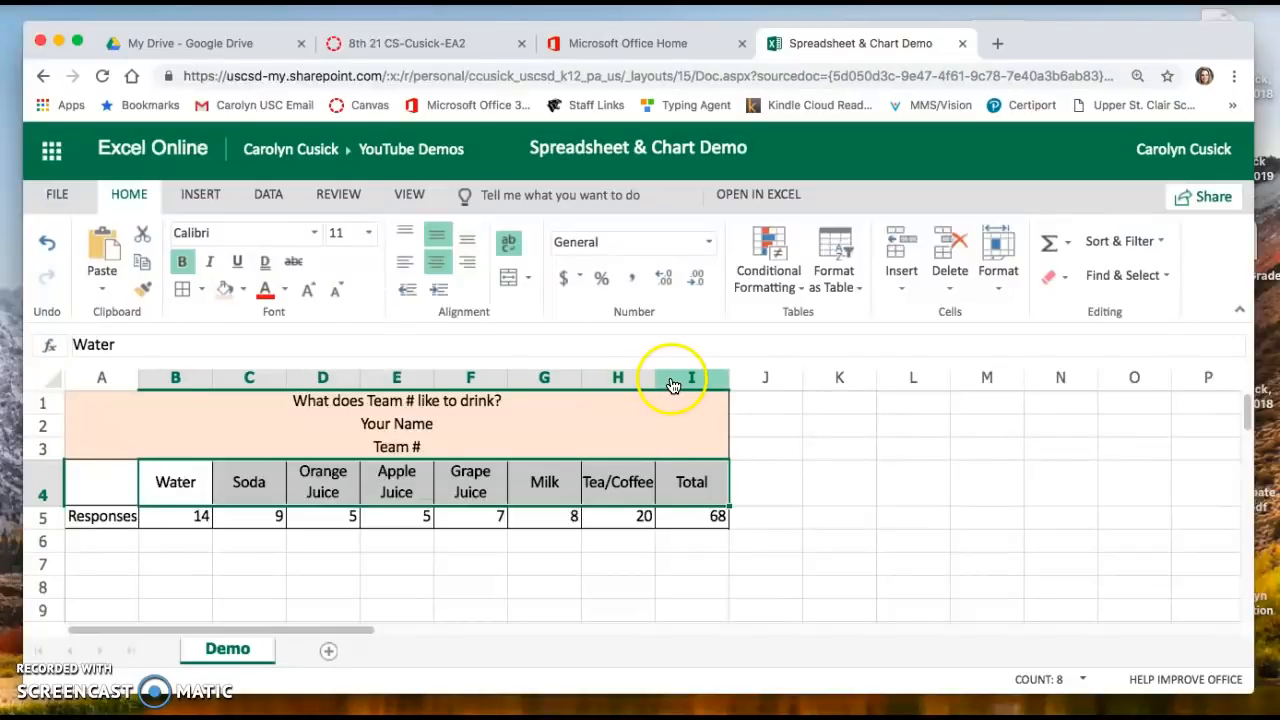
Step: Widen columns H and A slightly so Tea/Coffee and Responses fit comfortably, and make row 4 taller
drag(655, 377, 677, 377)
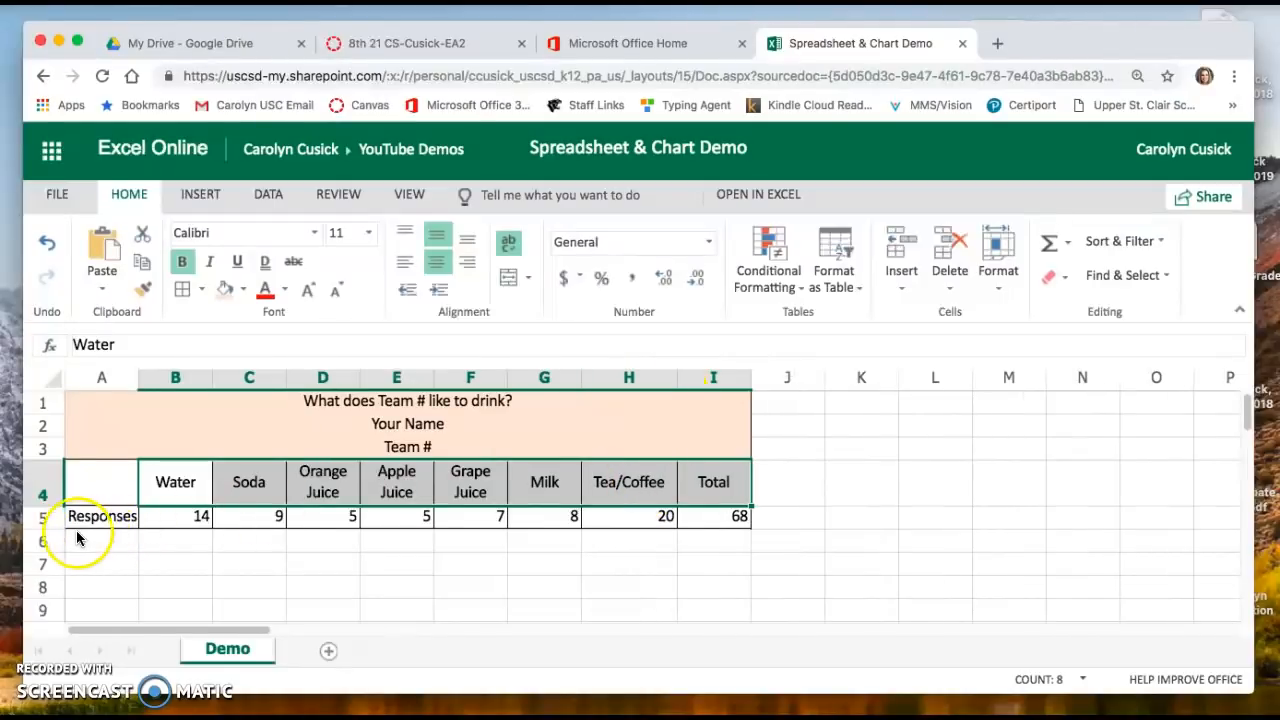
drag(36, 506, 42, 528)
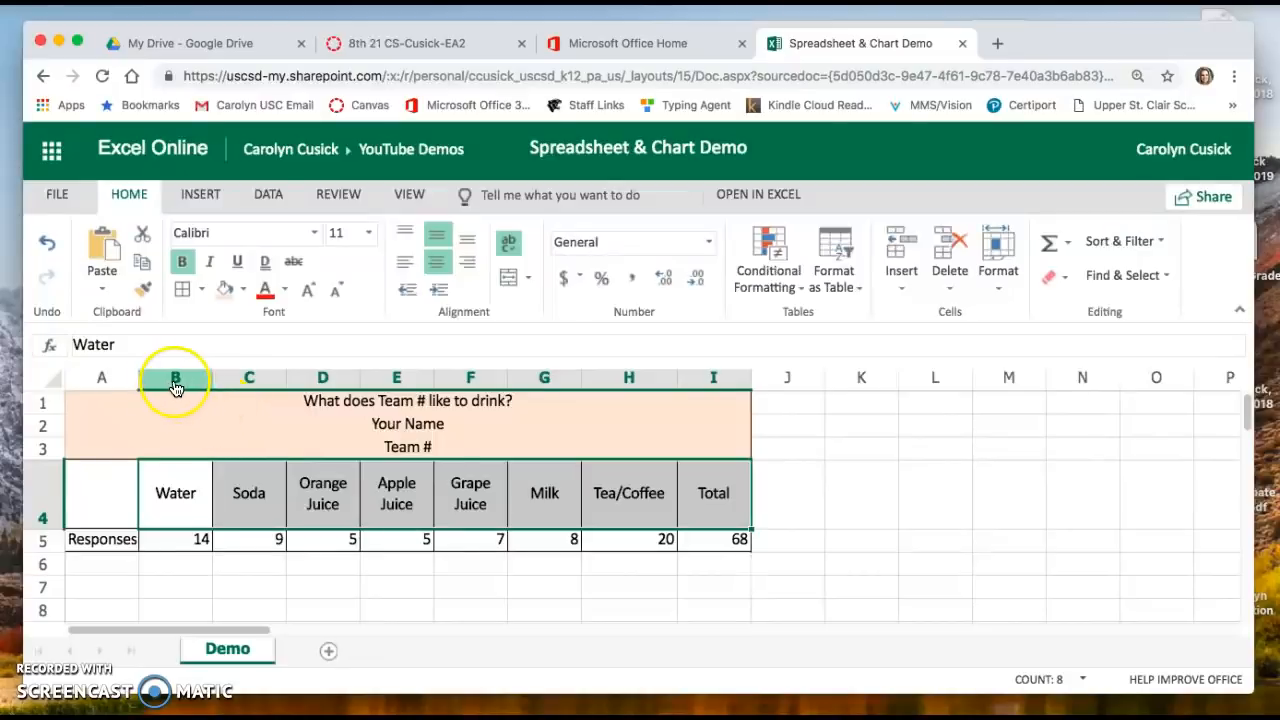
drag(140, 377, 160, 377)
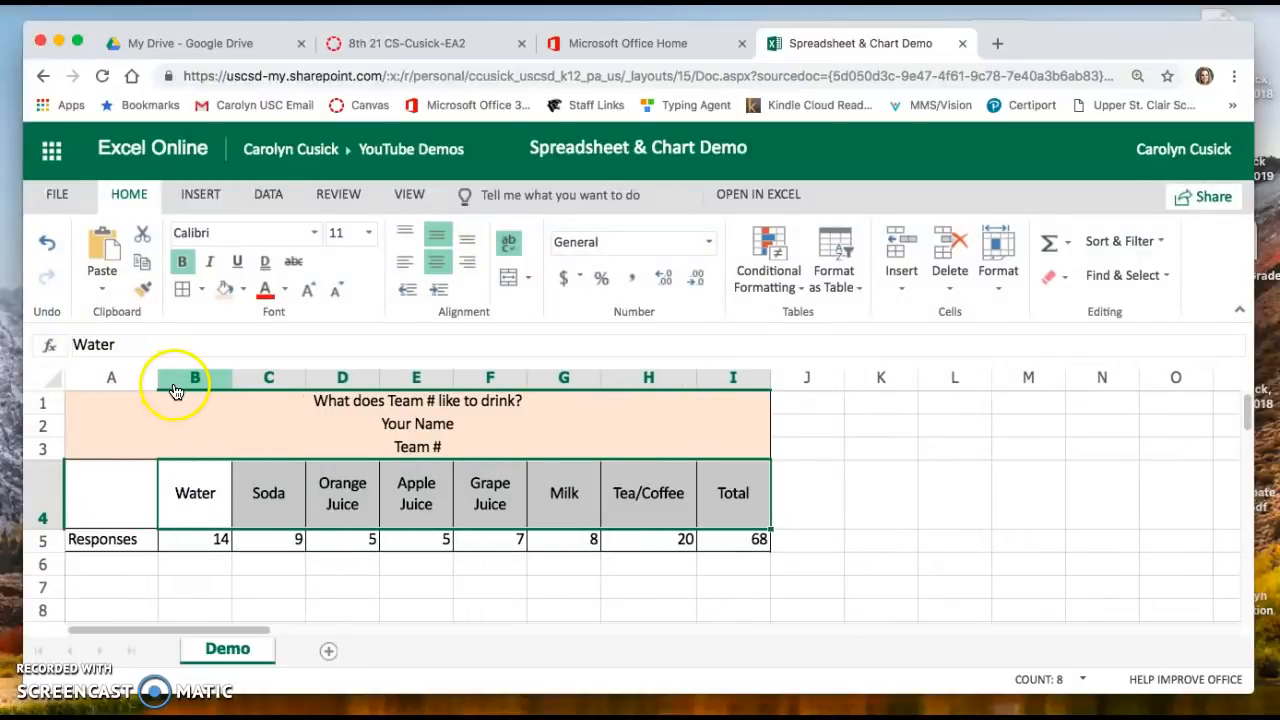